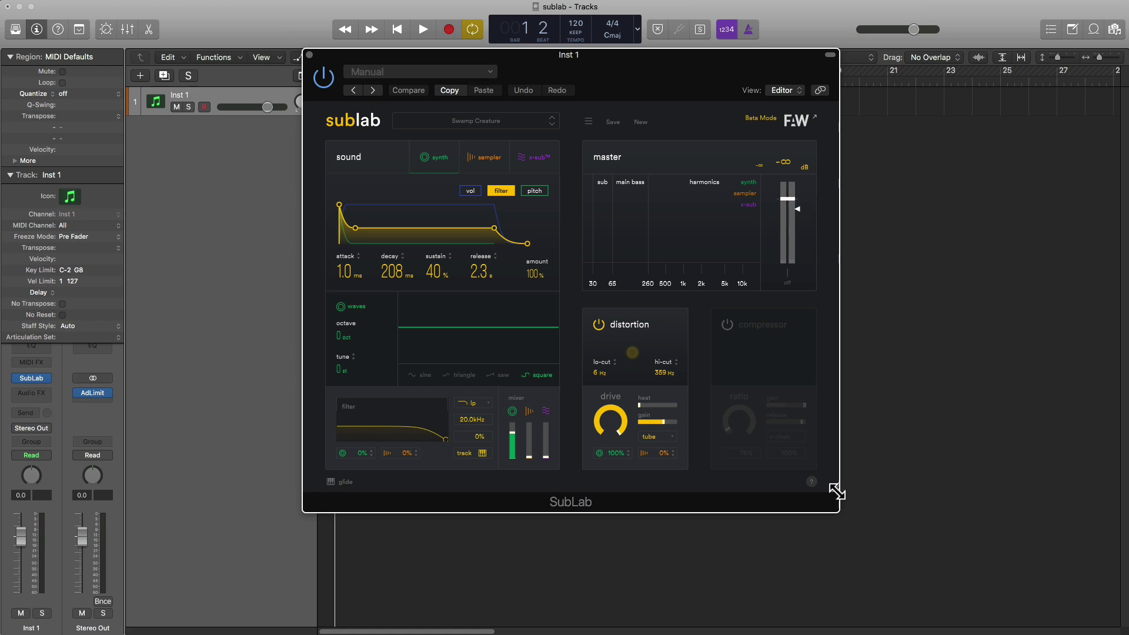
Step: Enlarge and reposition the SubLab plug-in window, and open its preset browser
drag(835, 487, 937, 557)
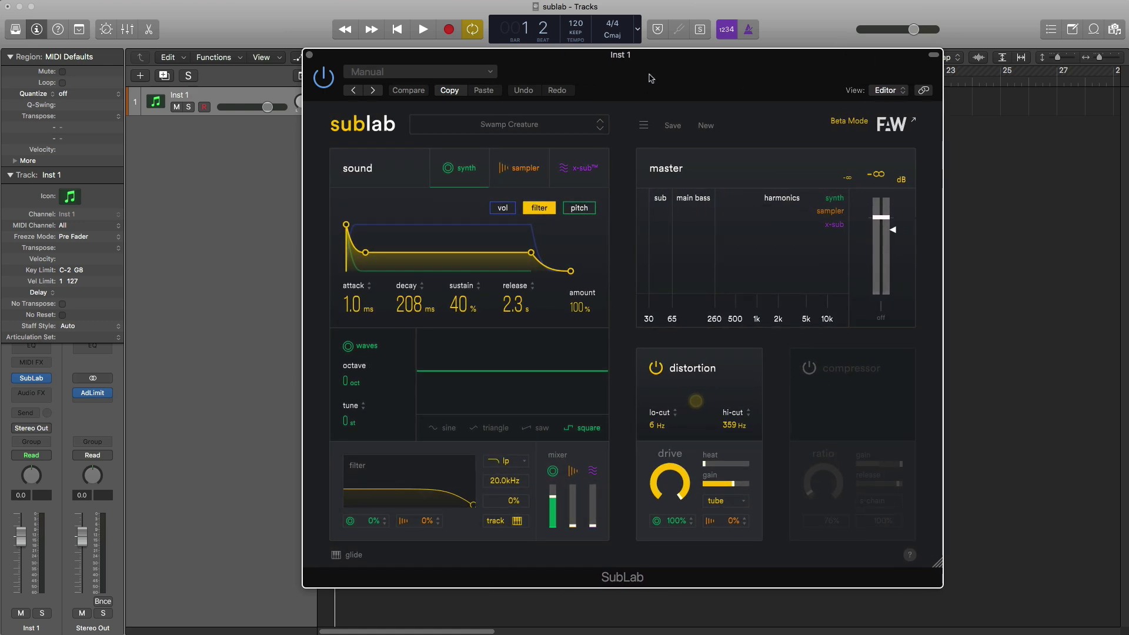
drag(650, 77, 602, 65)
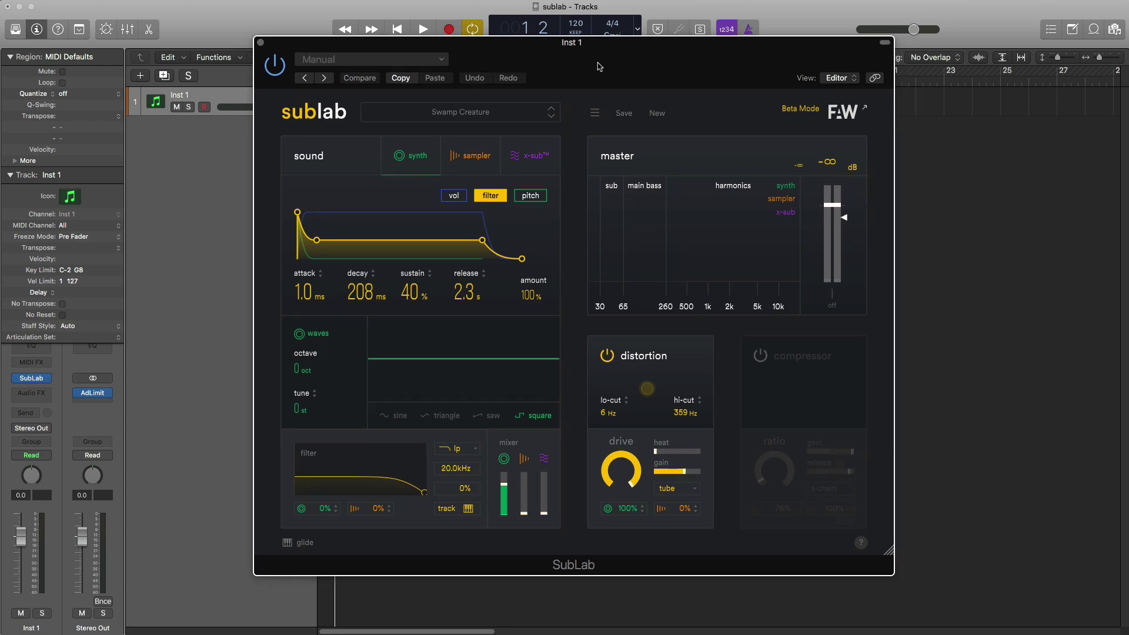
click(521, 117)
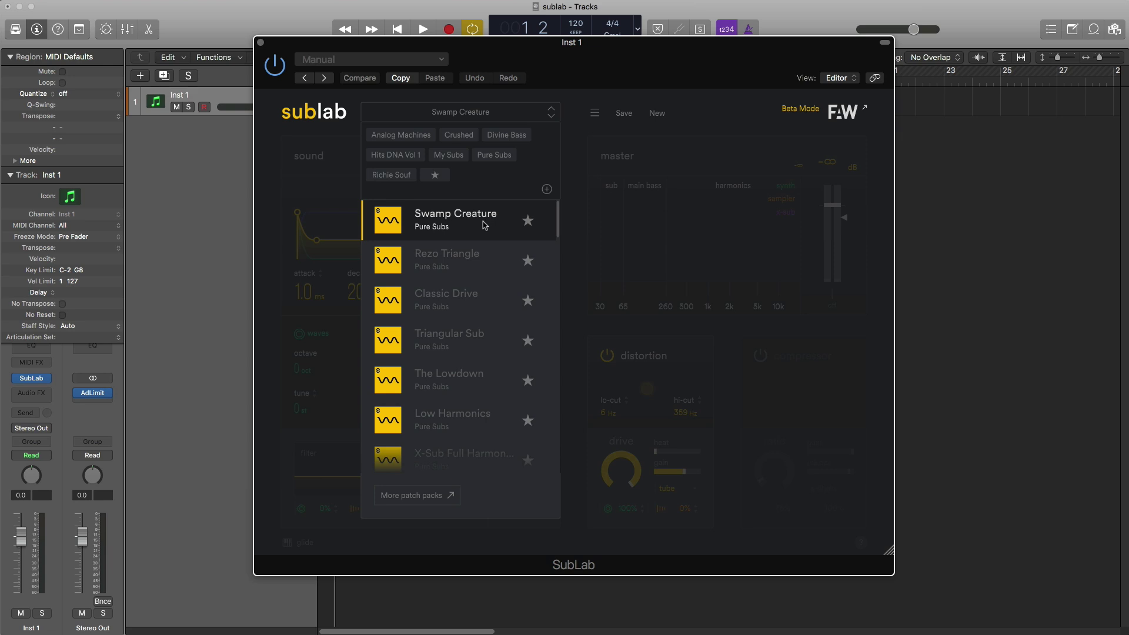
Step: Audition the Pure Subs presets Classic Drive, The Lowdown, X-Sub Full Harmonics, Resonant Rumble and Killer Hurts
click(463, 309)
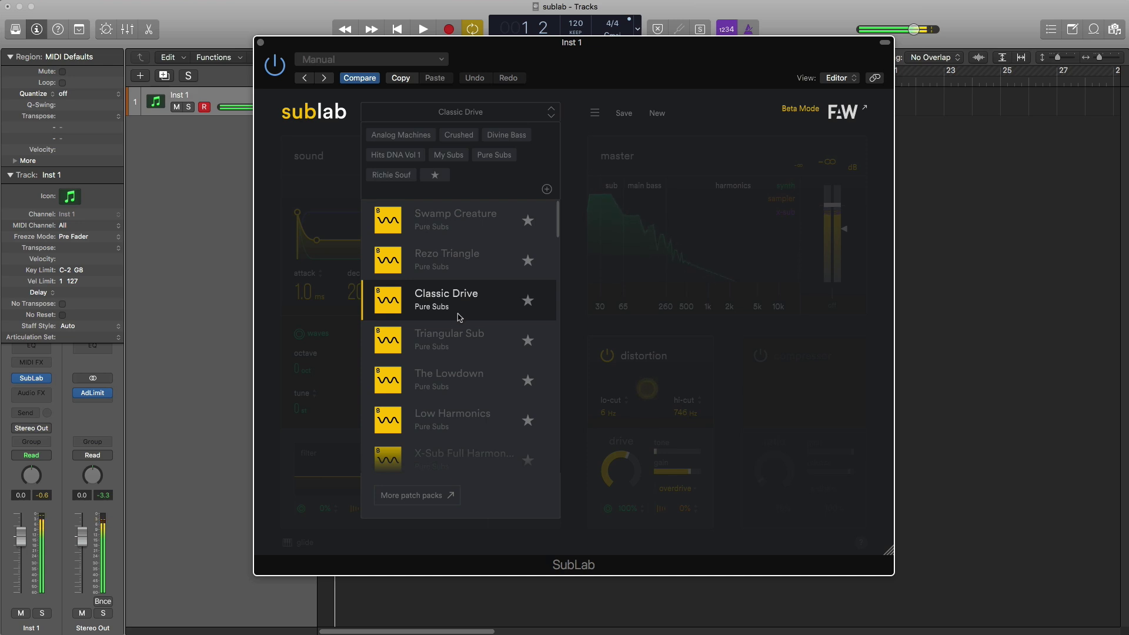
scroll(461, 321, down, 1)
click(469, 344)
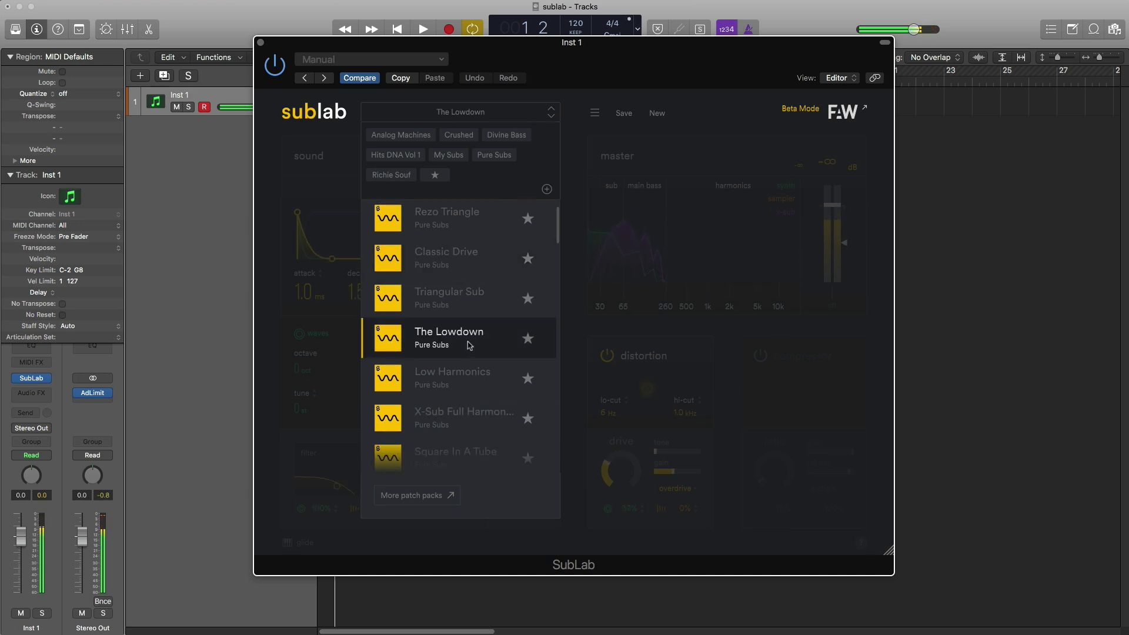
scroll(476, 341, down, 1)
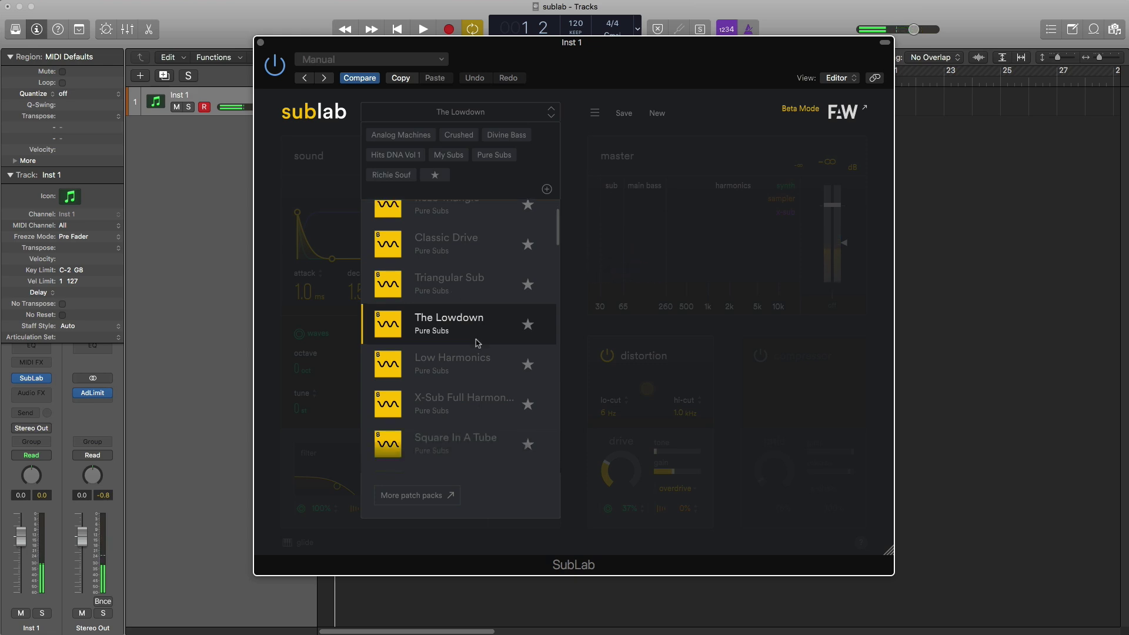
scroll(476, 343, down, 1)
click(476, 395)
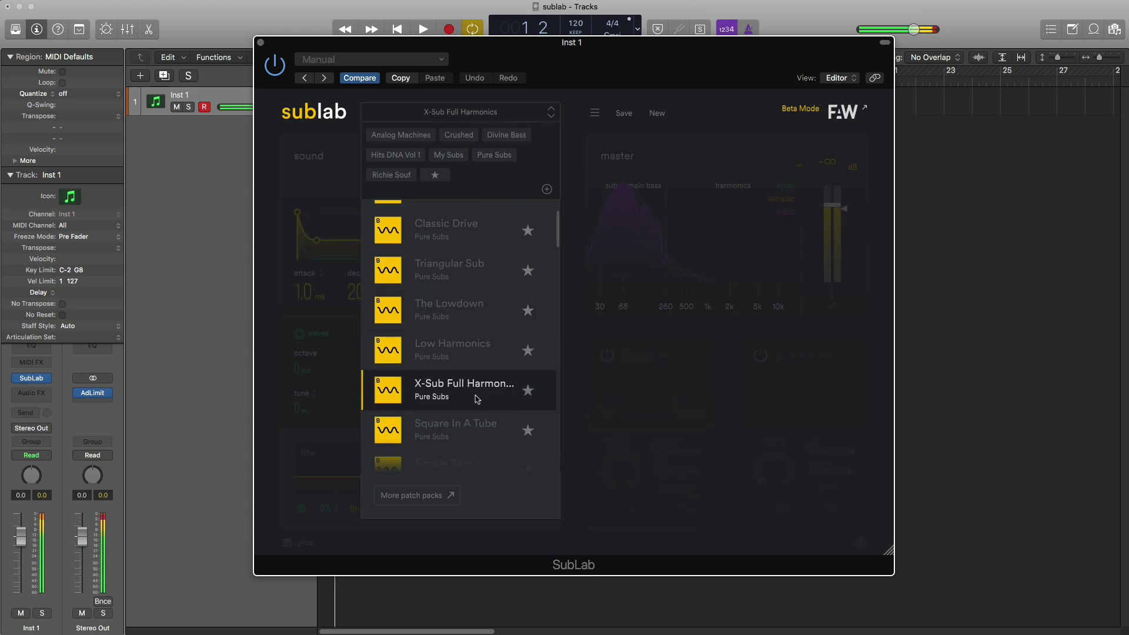
scroll(476, 395, down, 5)
click(470, 377)
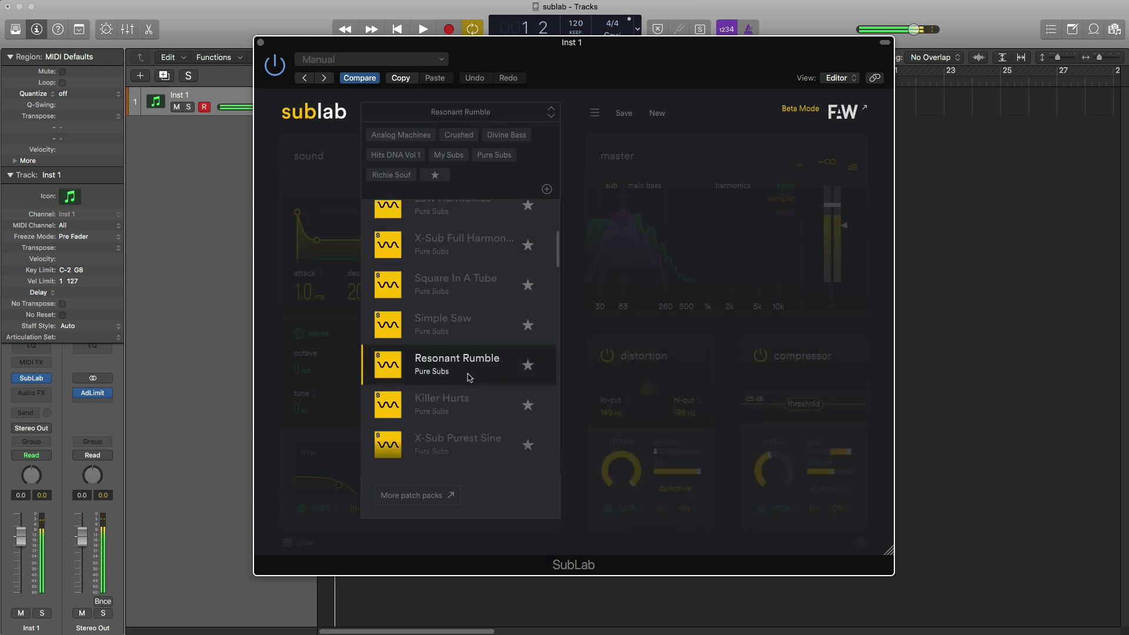
scroll(471, 377, down, 3)
click(470, 370)
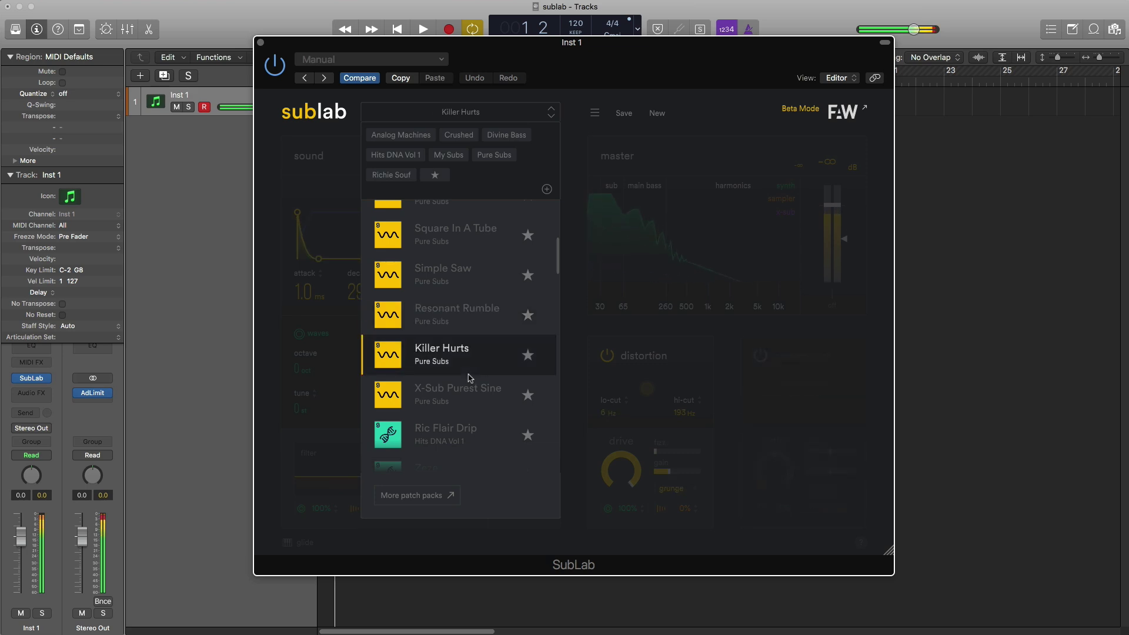
Step: Audition the Hits DNA Vol 1 presets Gucci Gang, Bank Account, Lucid Dreams and Pure Water
scroll(470, 378, down, 5)
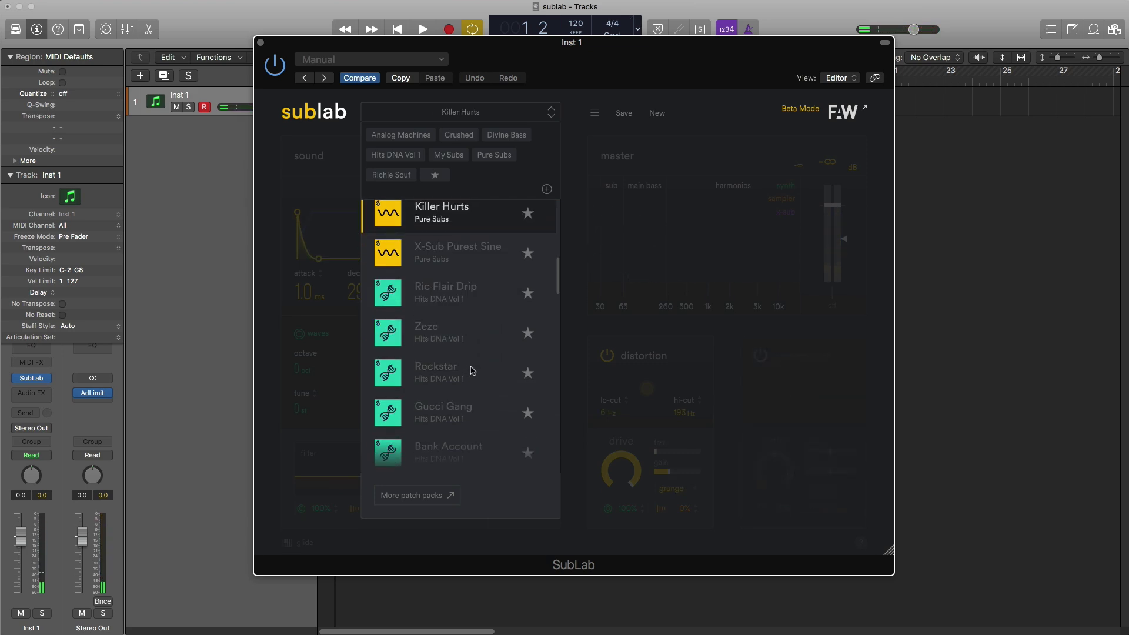
scroll(470, 371, down, 1)
click(463, 377)
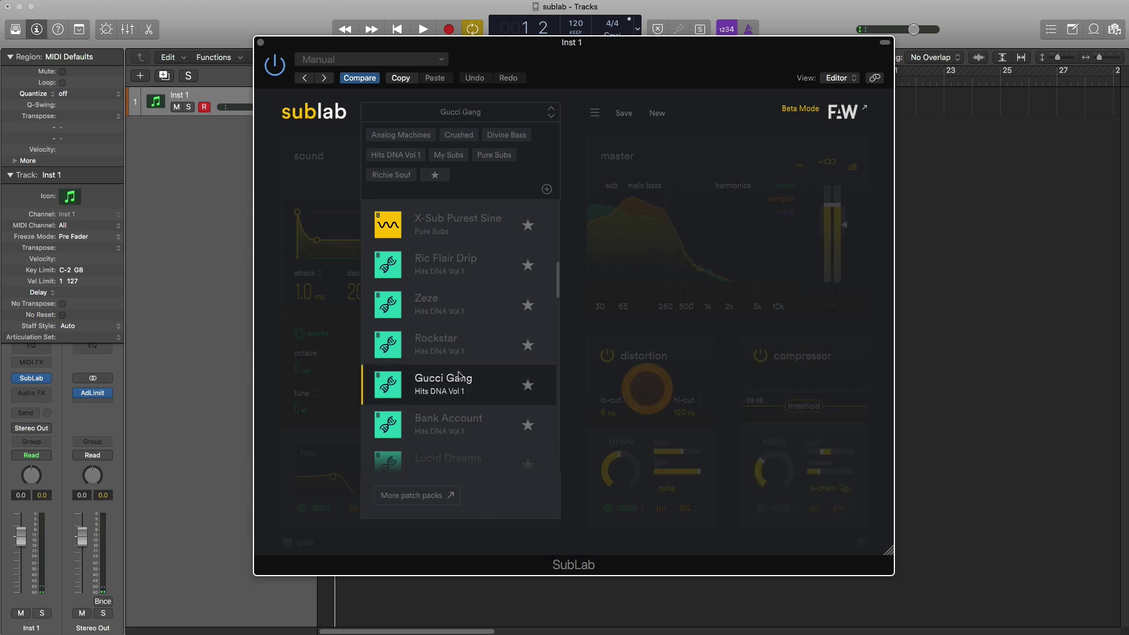
click(459, 426)
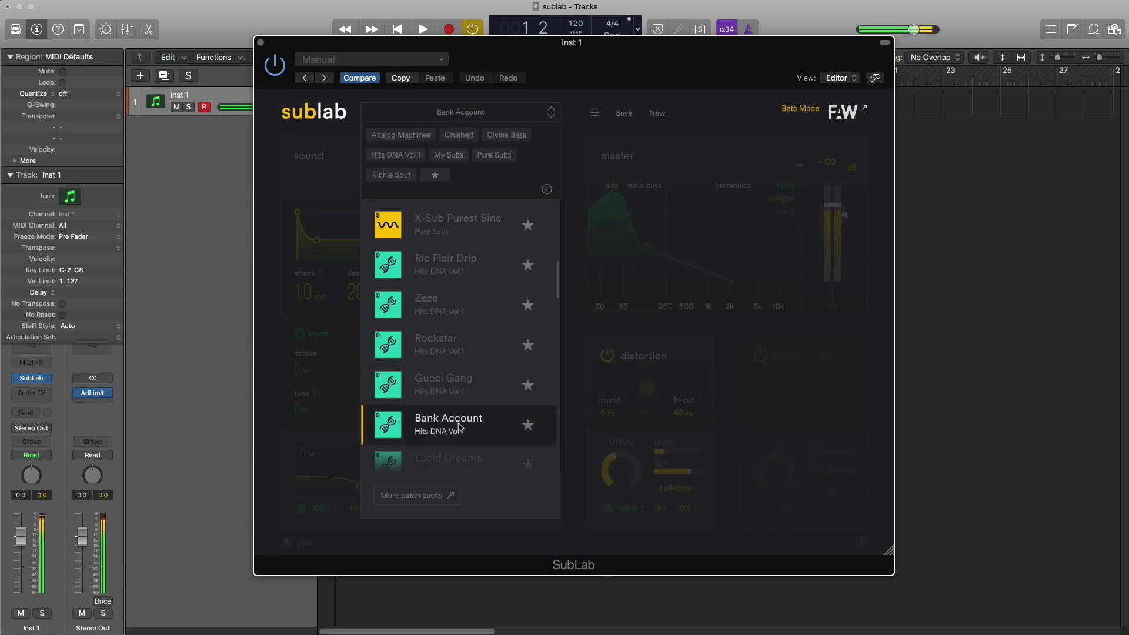
scroll(459, 426, down, 2)
scroll(459, 427, down, 2)
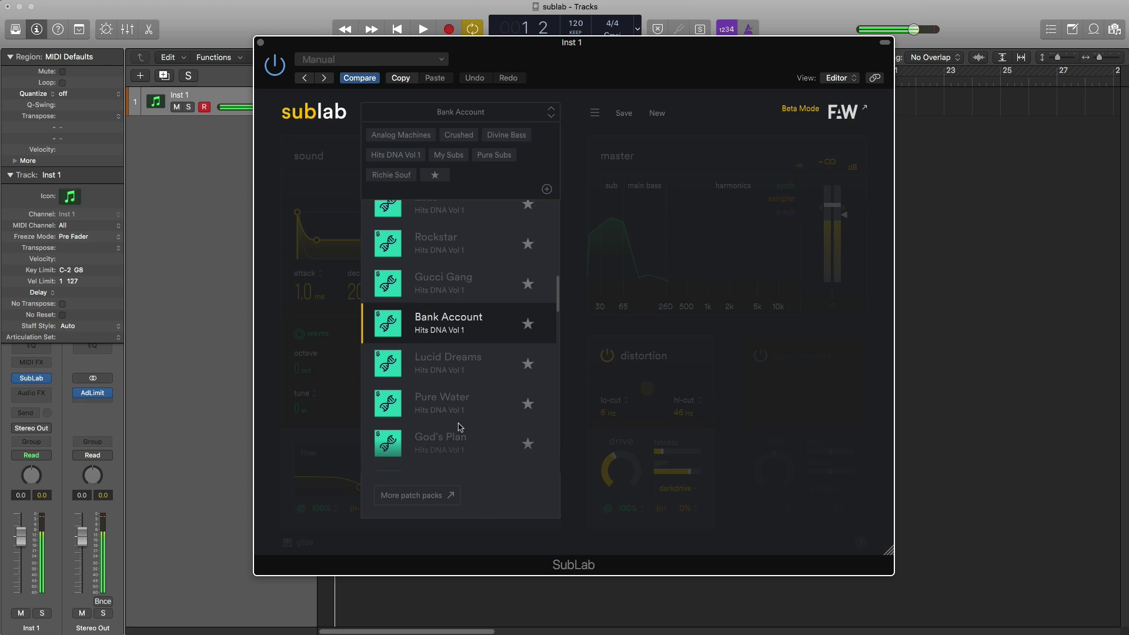
click(454, 376)
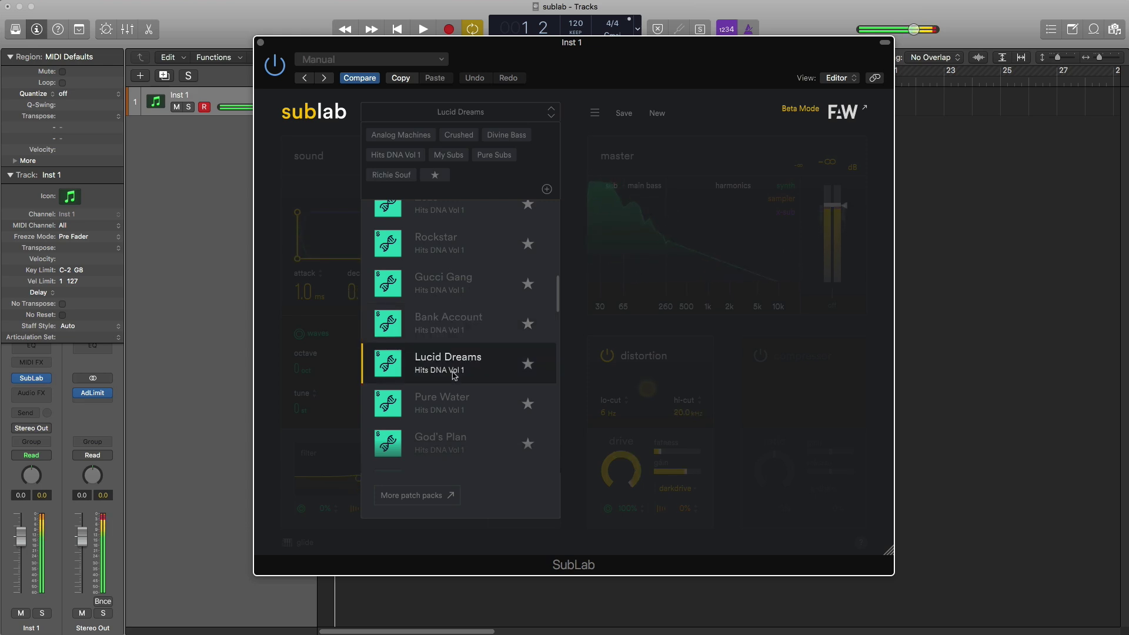
click(464, 404)
Step: Audition the Hits DNA Vol 1 presets Narcos, I Like It Like That and Mask Off
scroll(463, 405, down, 5)
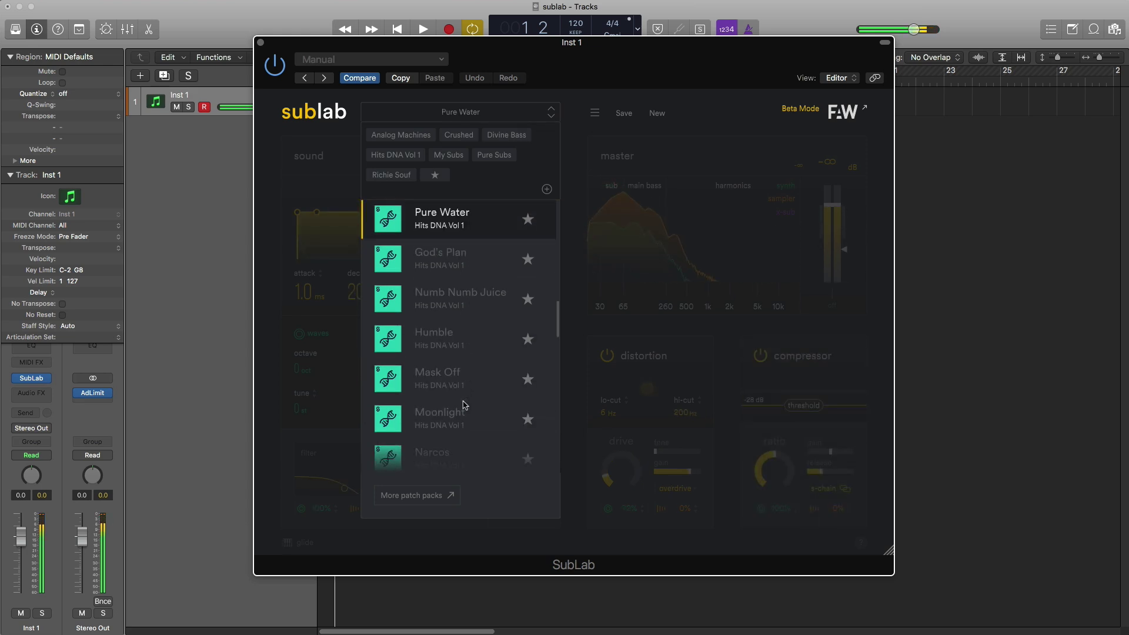
scroll(464, 411, down, 1)
click(465, 414)
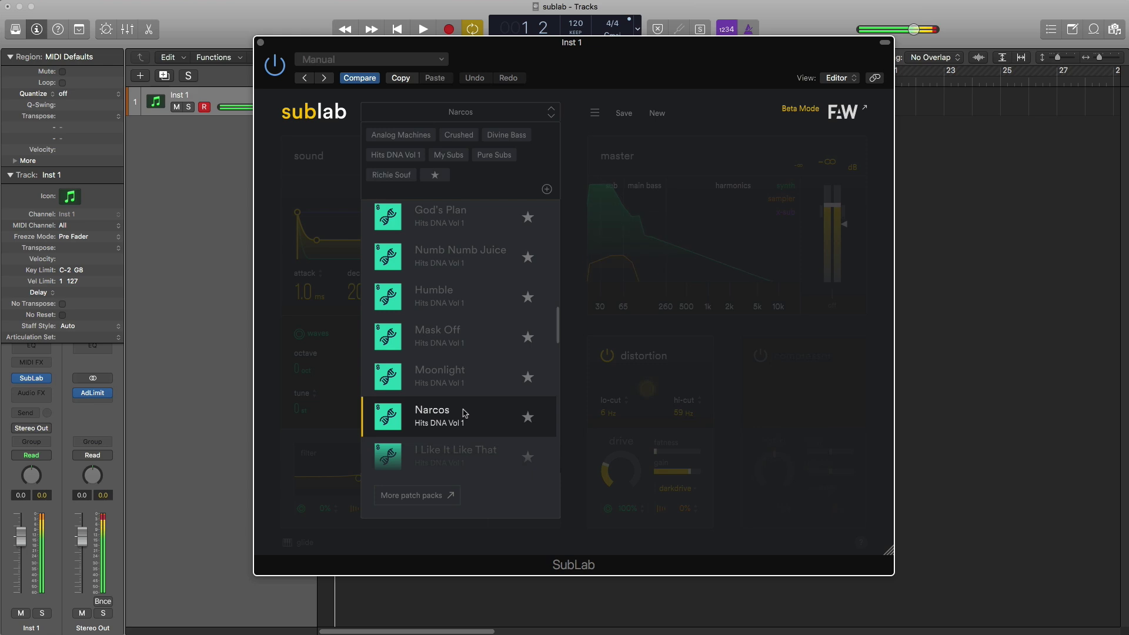
scroll(465, 414, down, 2)
click(472, 395)
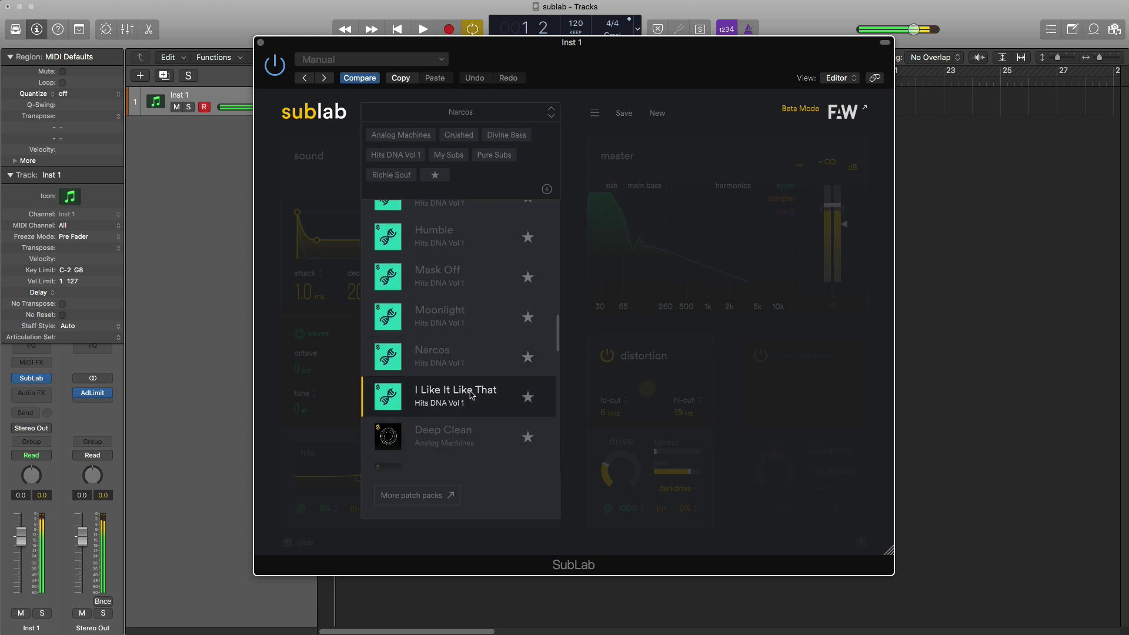
scroll(470, 394, up, 2)
click(479, 351)
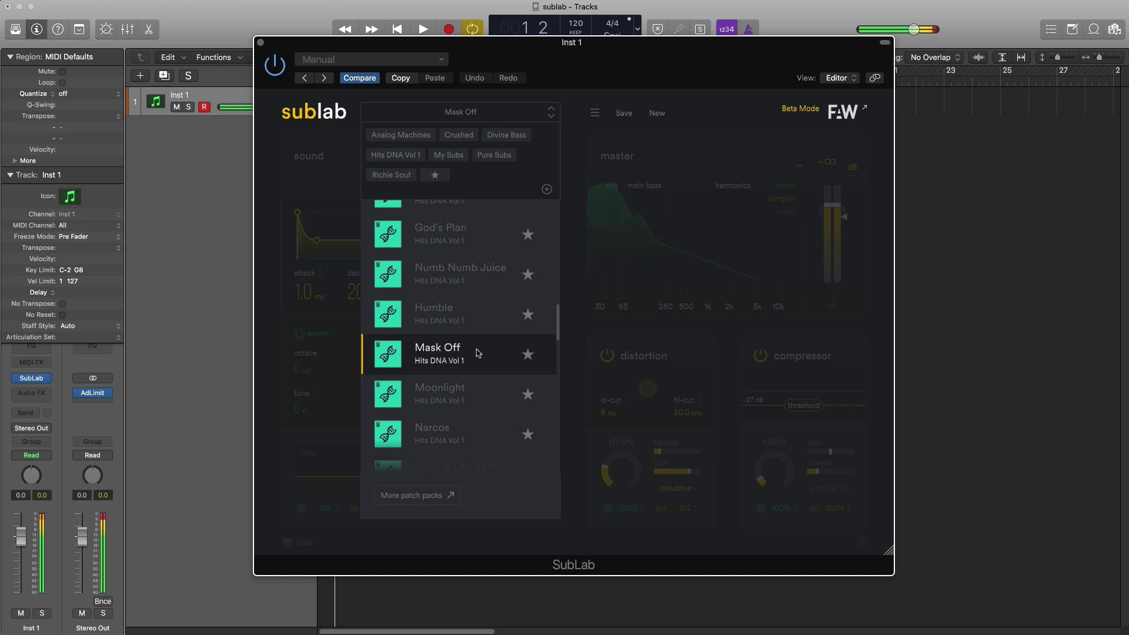
Step: Load the Humble preset from Hits DNA Vol 1 and close the preset browser
scroll(478, 351, up, 3)
scroll(478, 353, up, 1)
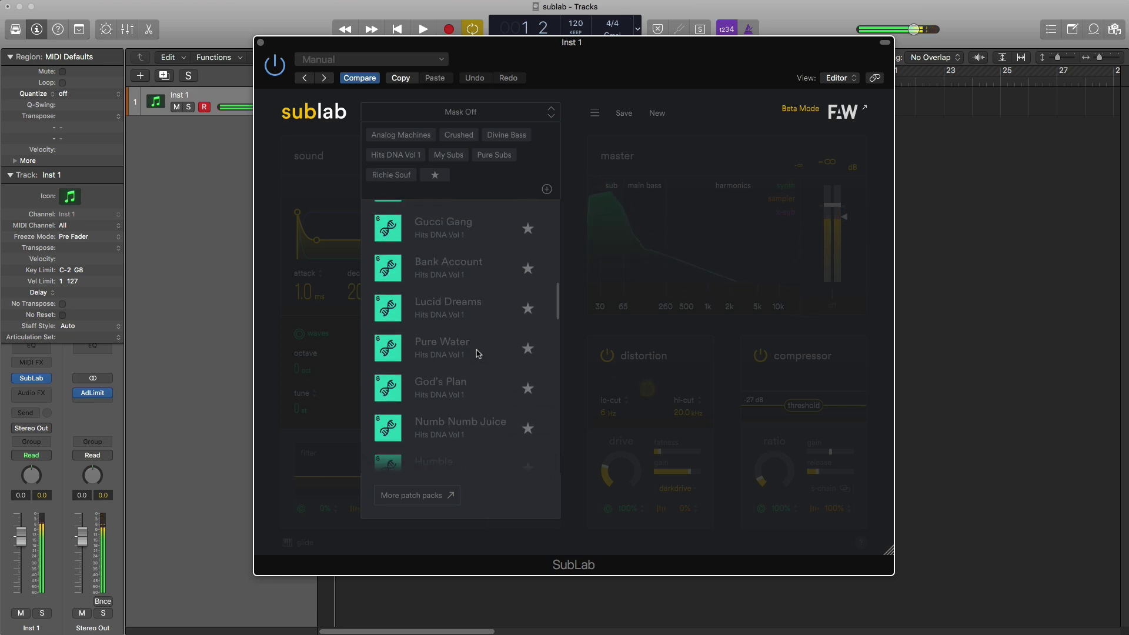
scroll(479, 353, up, 1)
scroll(478, 351, down, 5)
click(472, 330)
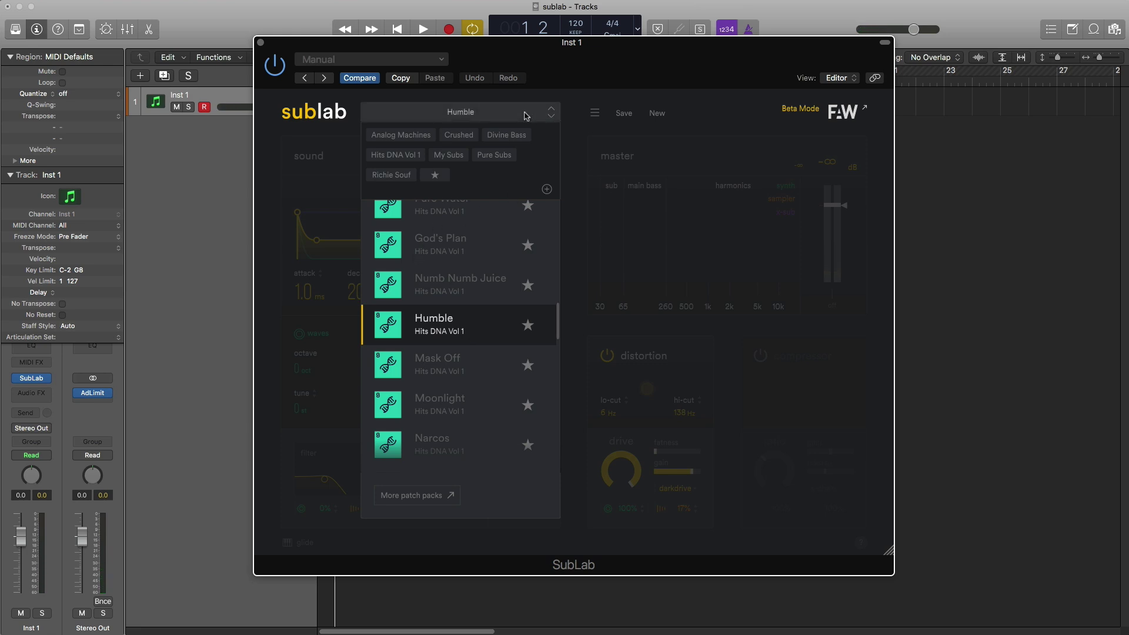
click(529, 112)
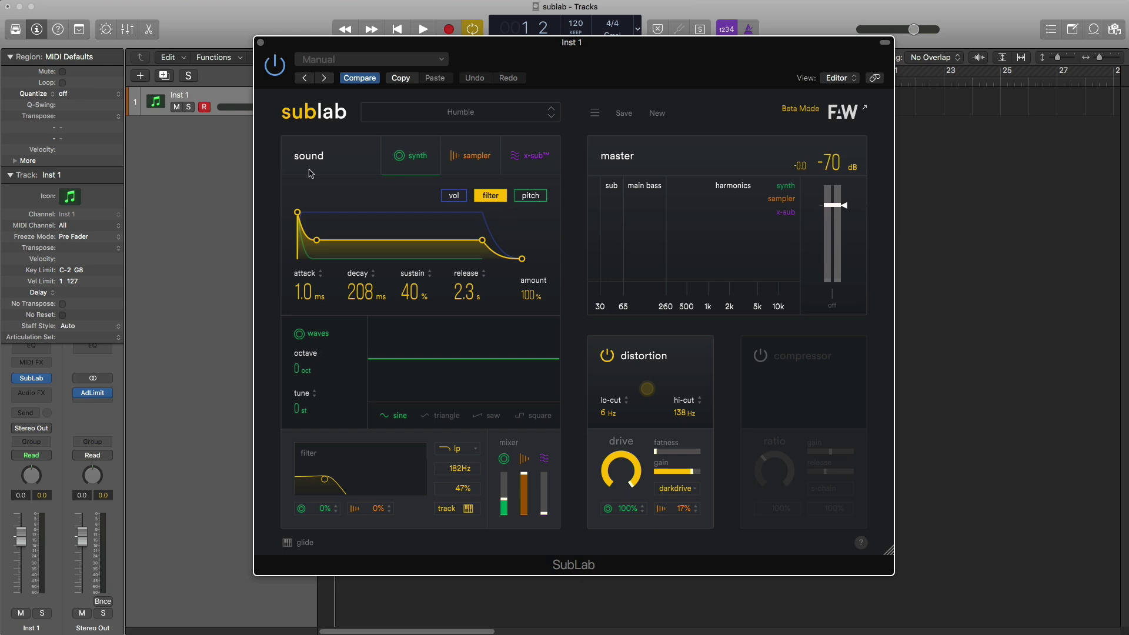
Step: Try the triangle, saw and square waves on the synth oscillator and return it to sine
click(409, 166)
click(441, 416)
click(481, 419)
click(531, 417)
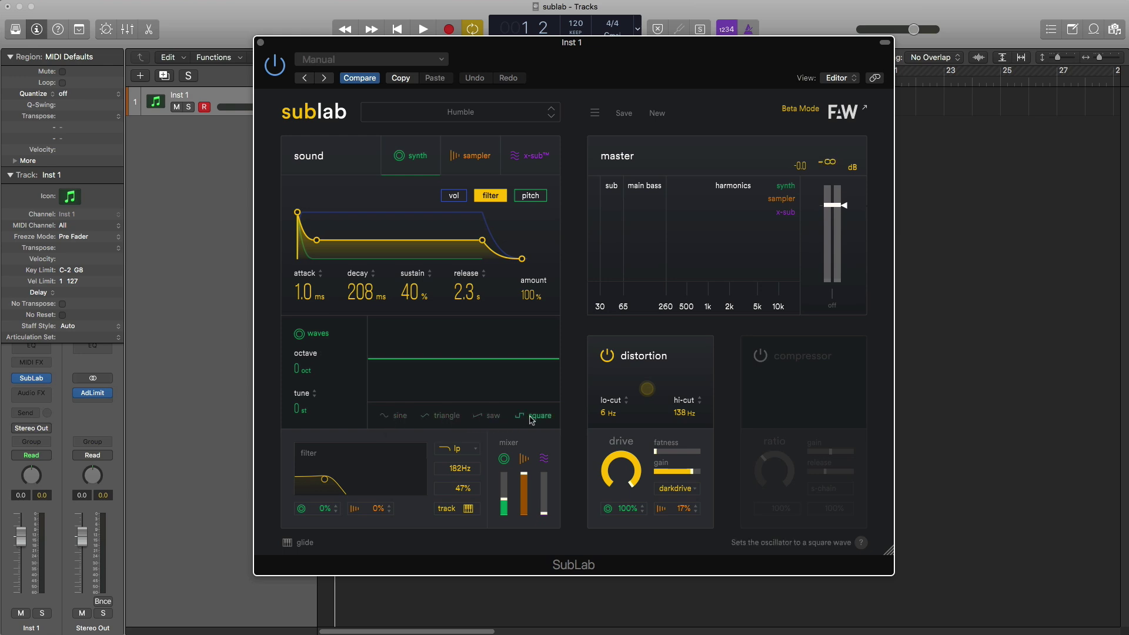
click(395, 419)
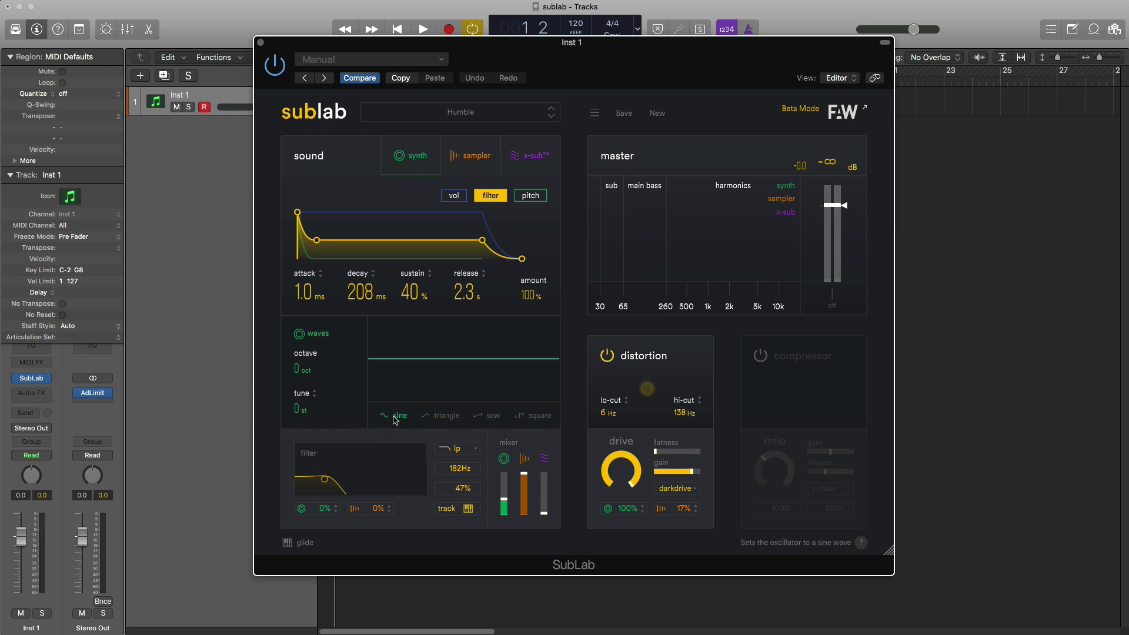
Step: Switch the synth oscillator through triangle and saw, ending on the square wave
click(446, 418)
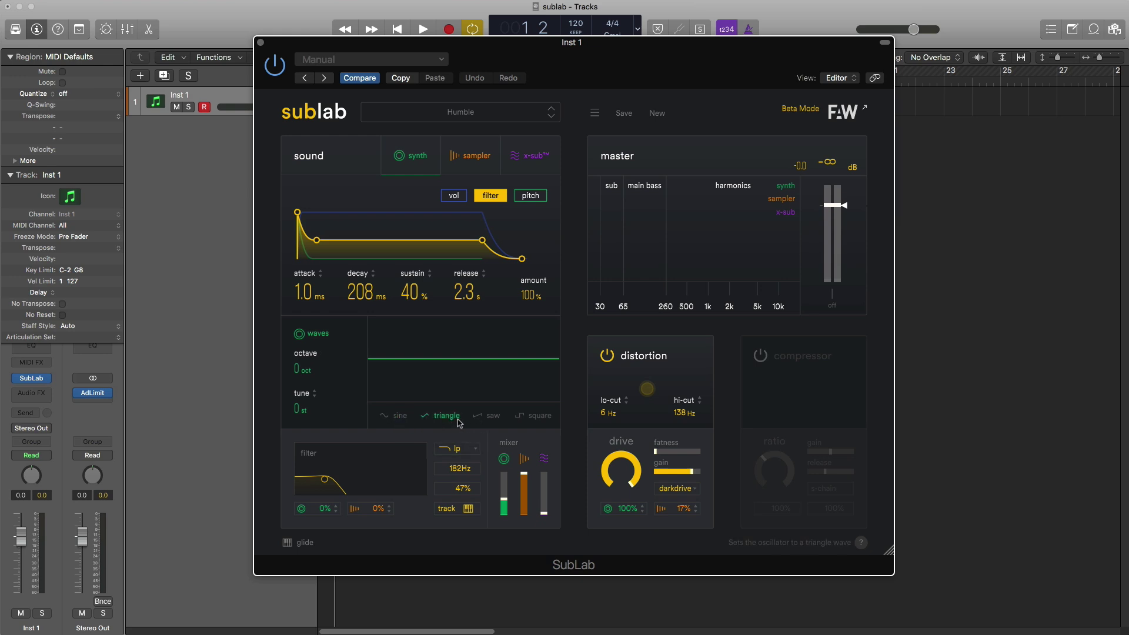
click(485, 417)
click(530, 422)
Step: Browse the sampler's sample list, including the Roland TR8 category, without loading anything, and display the x-sub section
click(471, 163)
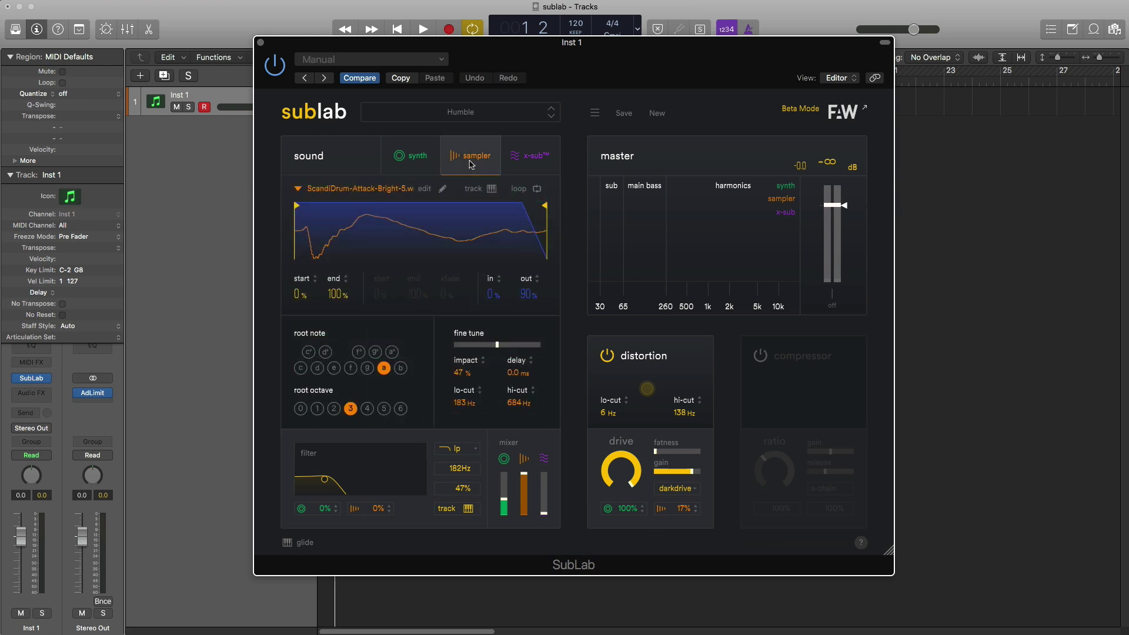
click(371, 189)
mouse_move(348, 312)
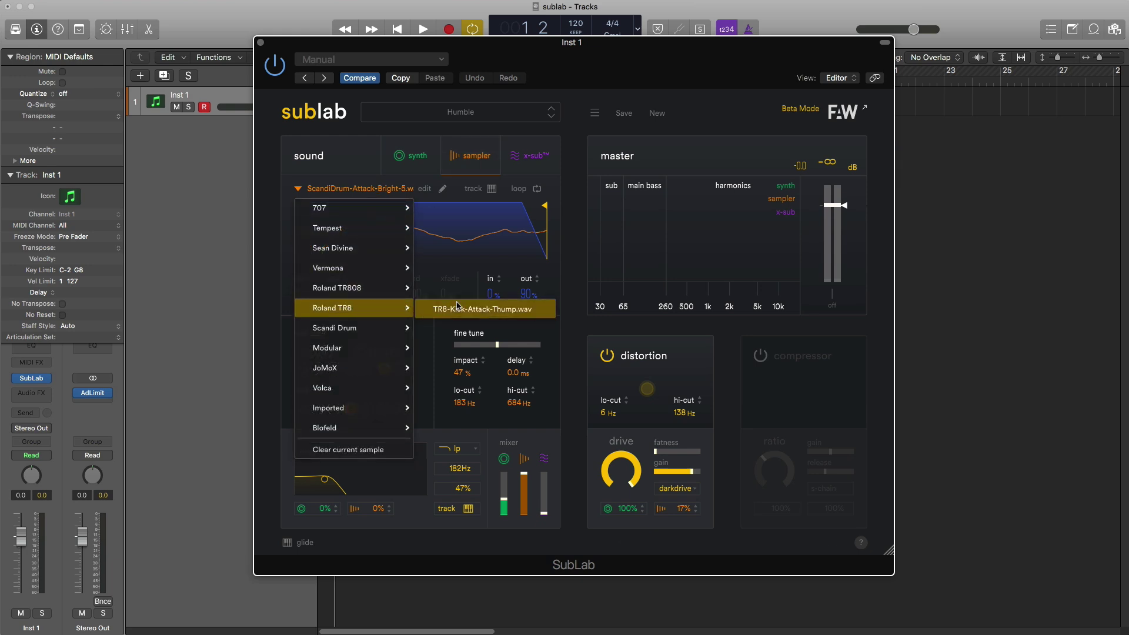
click(559, 254)
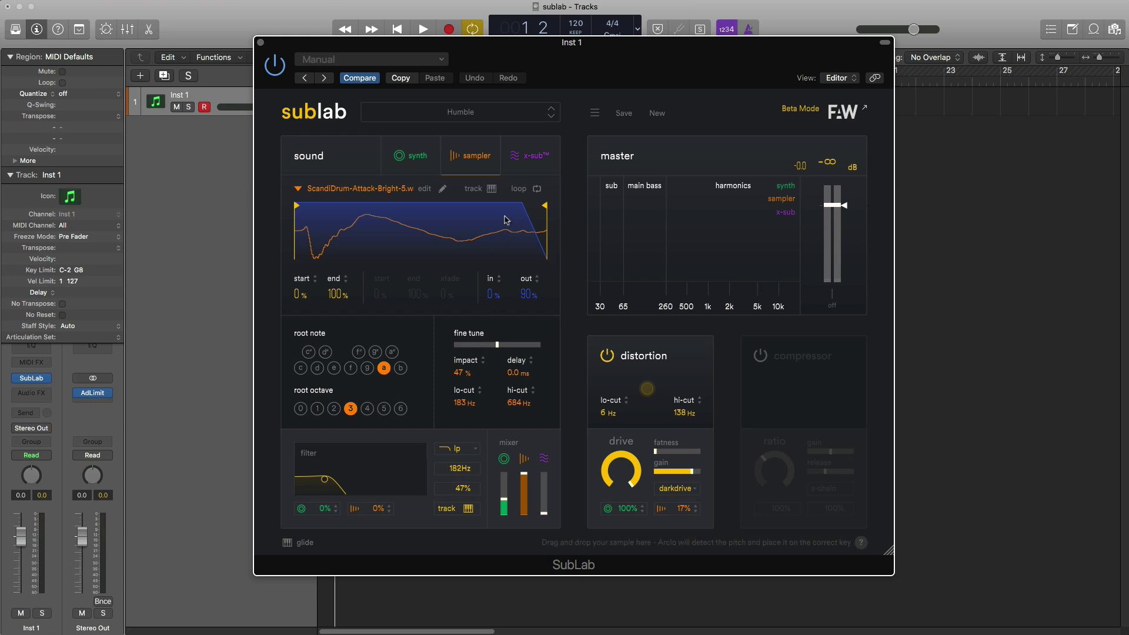
click(528, 166)
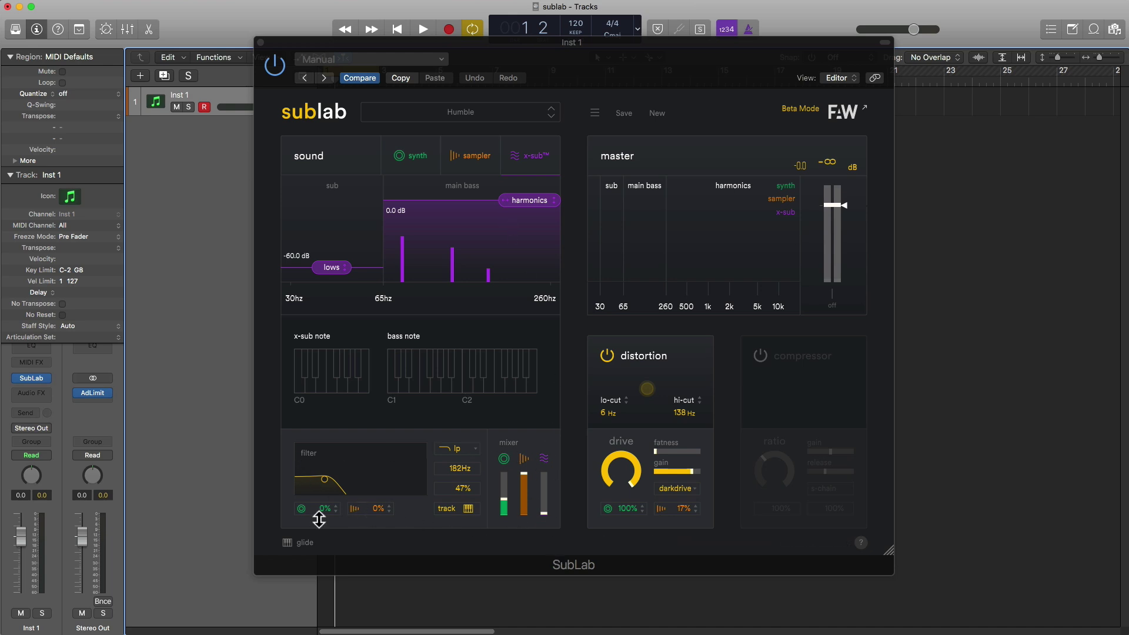
Step: Try the band-pass filter type, set the filter to high-pass, and open the glide settings
click(471, 451)
click(470, 470)
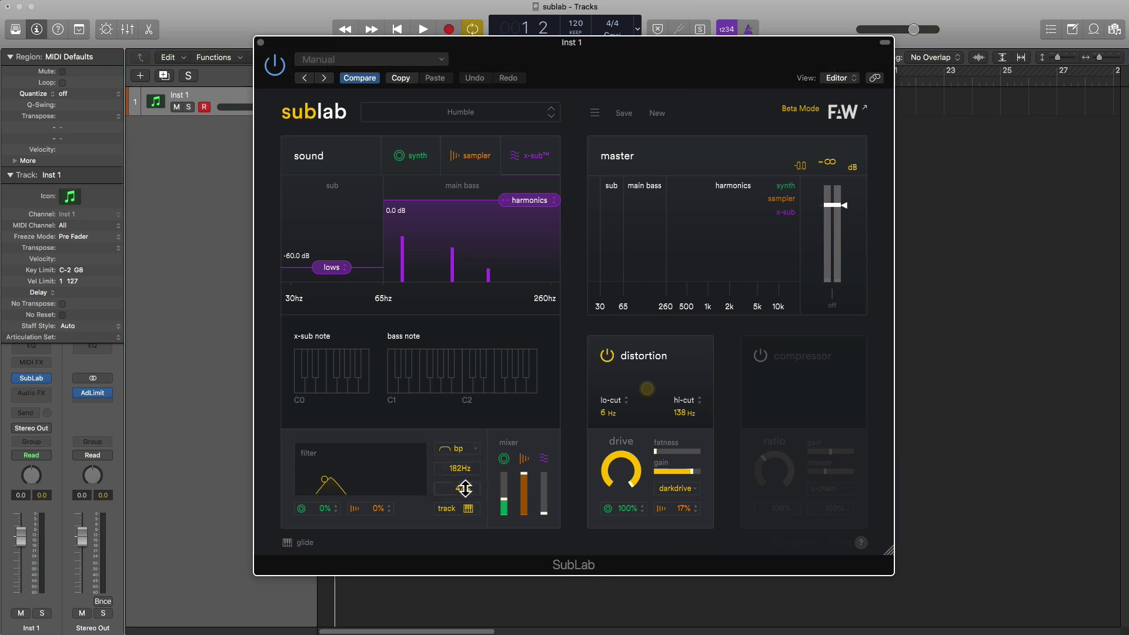
click(470, 451)
click(462, 492)
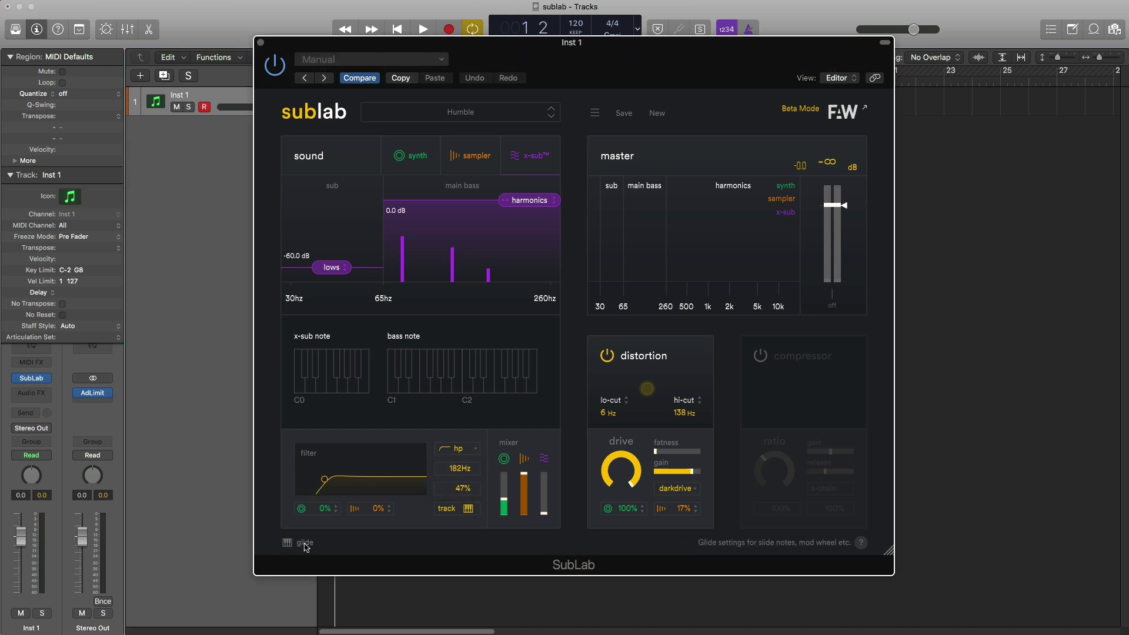
click(305, 543)
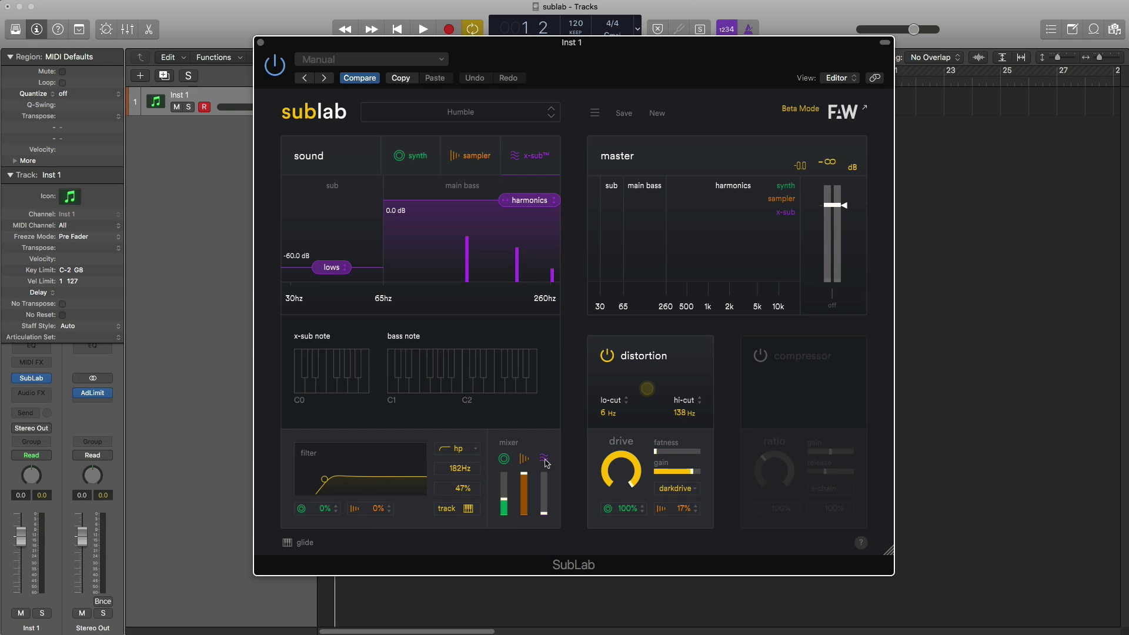
Step: Toggle the distortion off and back on, and enable the compressor
click(604, 357)
click(604, 357)
click(760, 356)
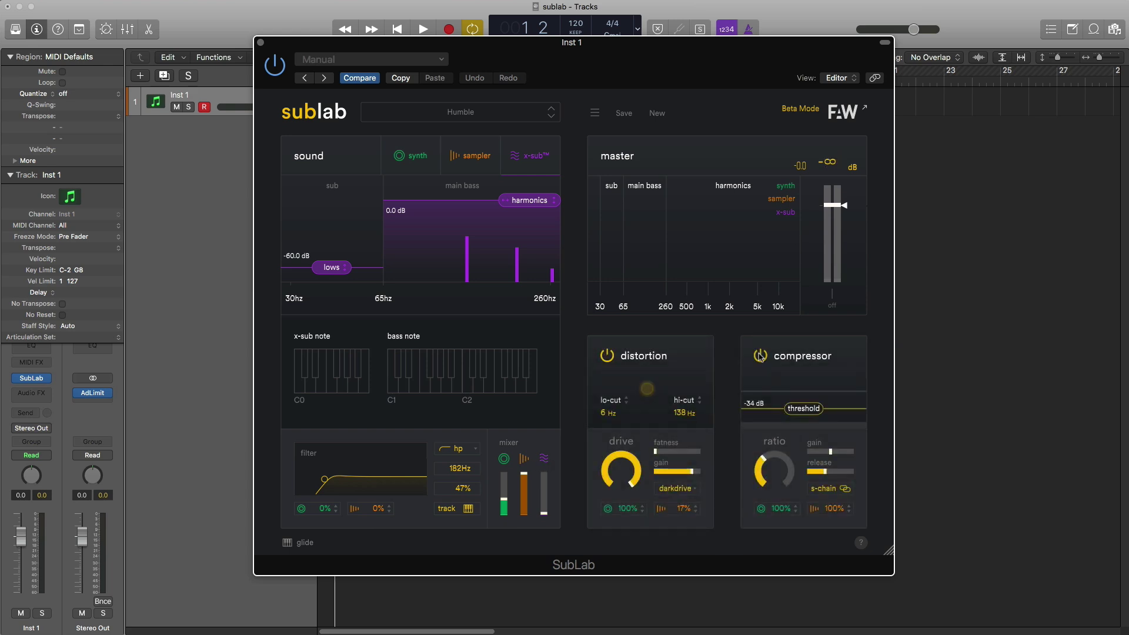
click(760, 356)
click(760, 356)
Step: Lower the master section's maximizer threshold arrow slightly and turn up the stereo width
mouse_move(845, 211)
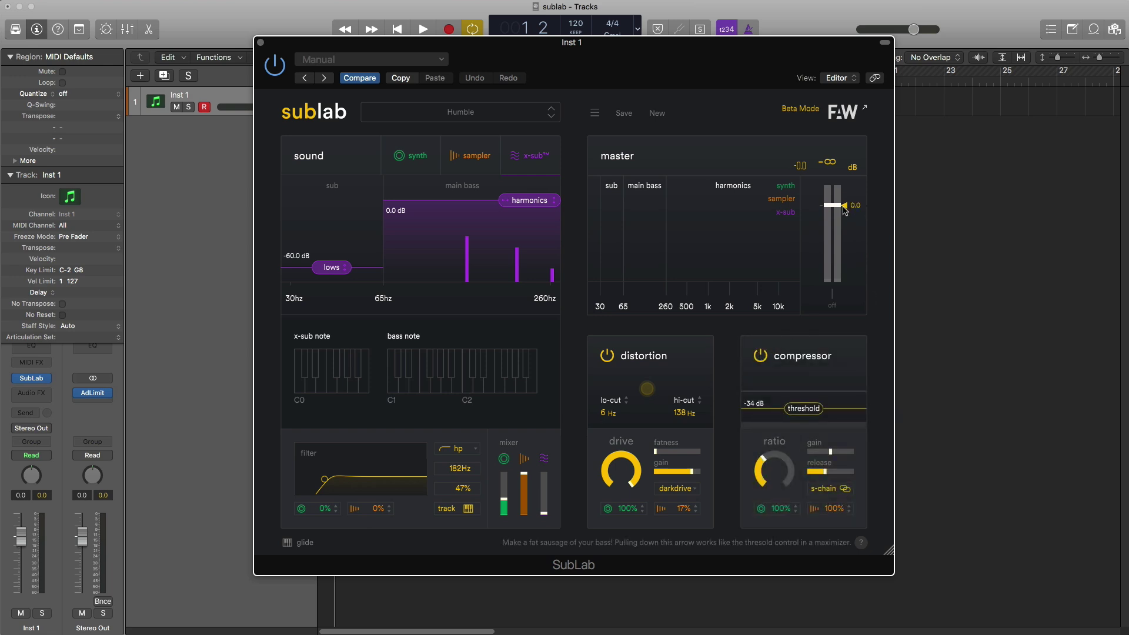
mouse_move(843, 207)
mouse_down()
mouse_move(844, 251)
mouse_move(848, 218)
mouse_up()
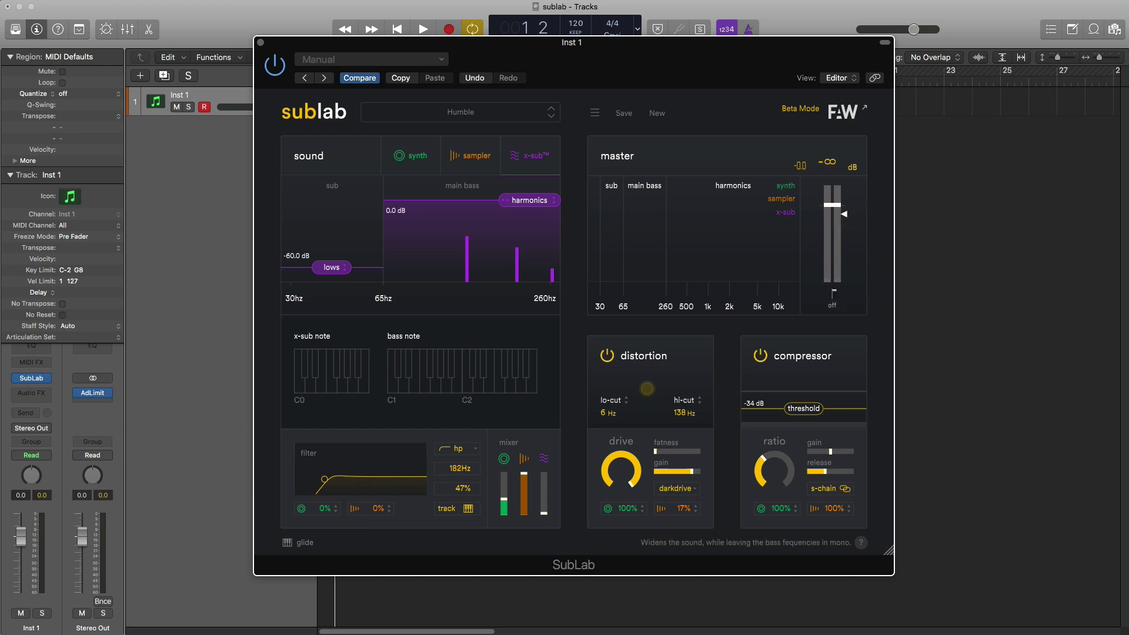
drag(830, 294, 821, 368)
mouse_move(813, 416)
mouse_down()
mouse_move(820, 366)
mouse_move(818, 408)
mouse_up()
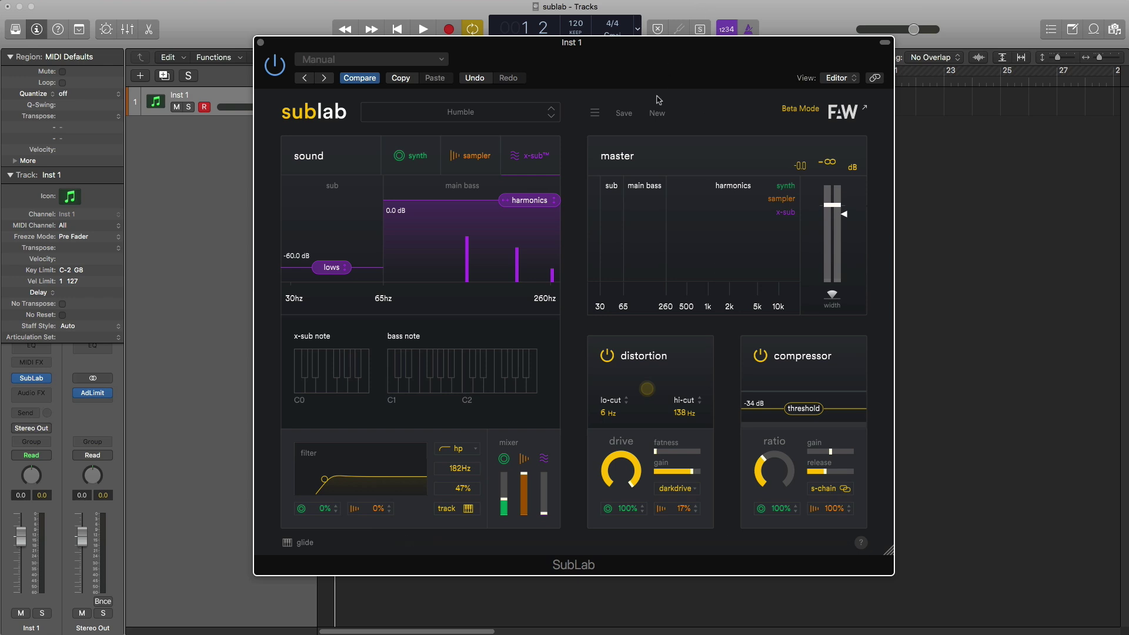
Step: Start a new default preset, show the synth section, and set its waveform to triangle
click(654, 118)
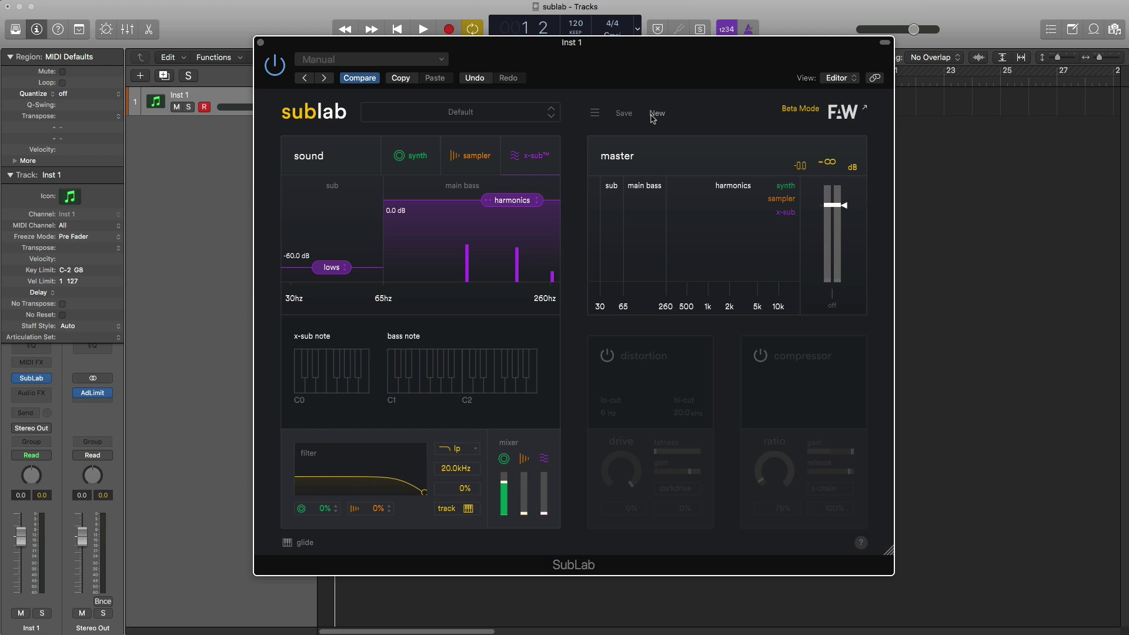
click(408, 153)
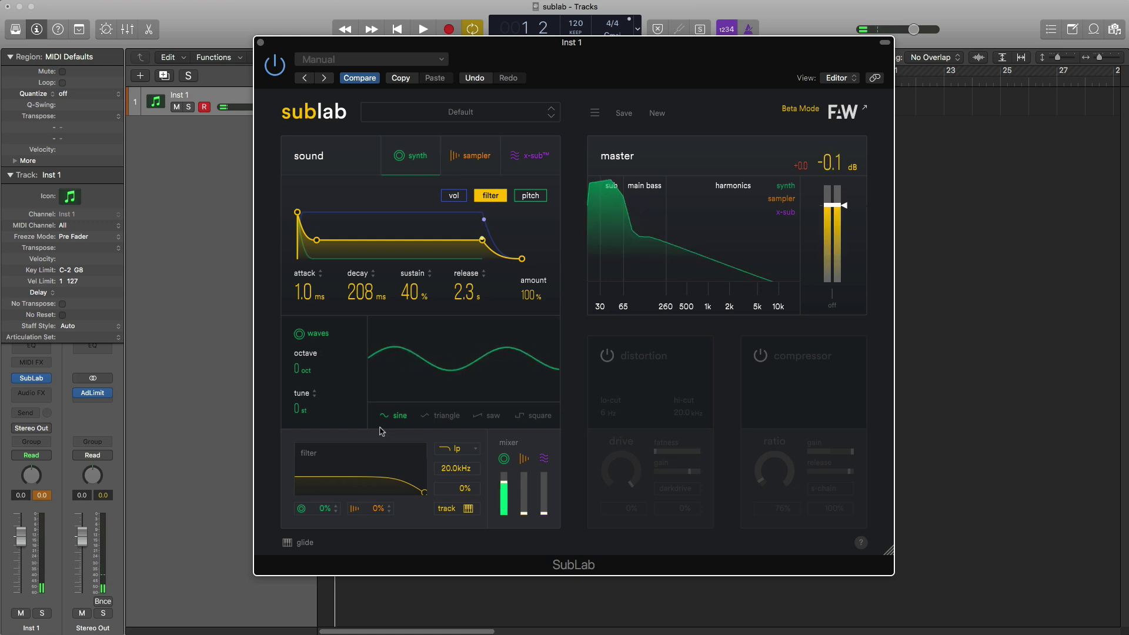
click(435, 416)
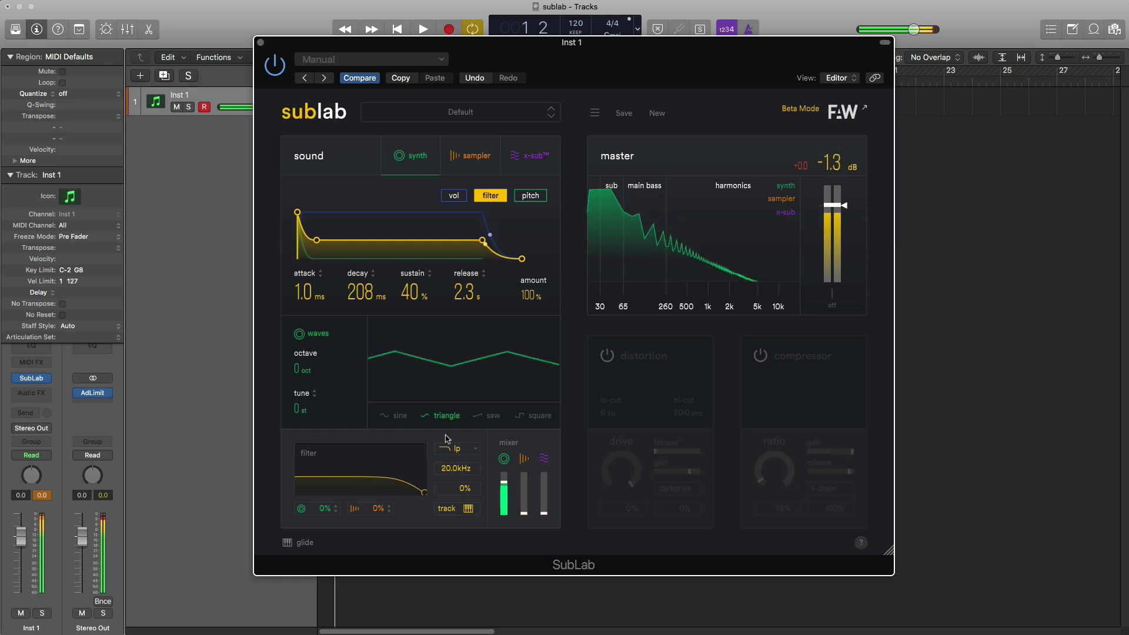
Step: Set the synth's volume envelope to 30% sustain and a 3.0 s release
click(453, 195)
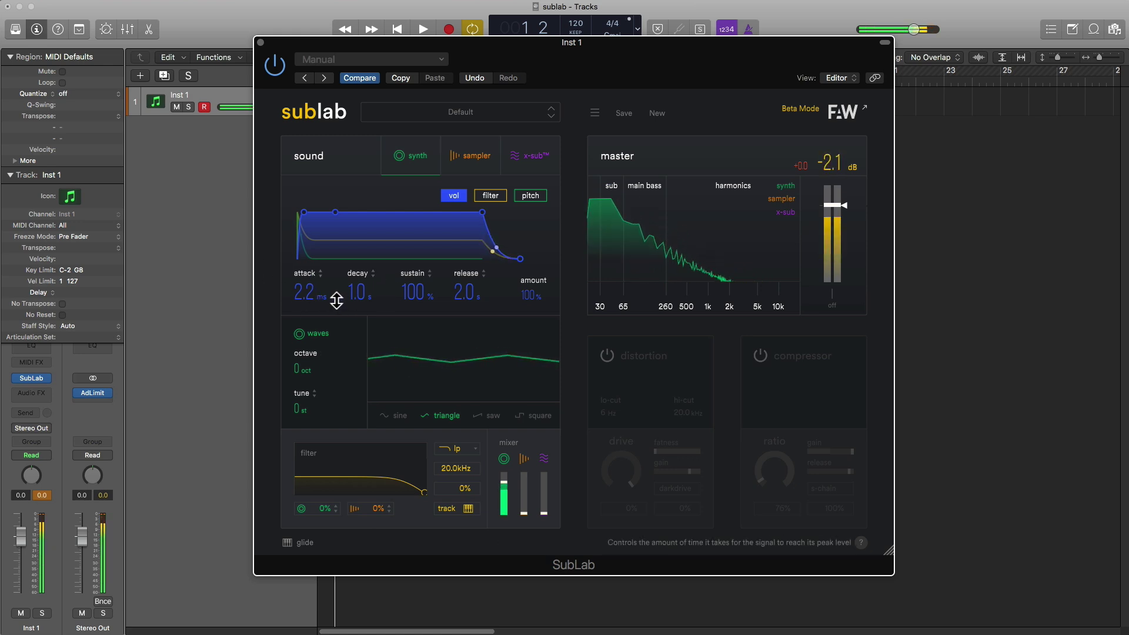
drag(414, 294, 409, 335)
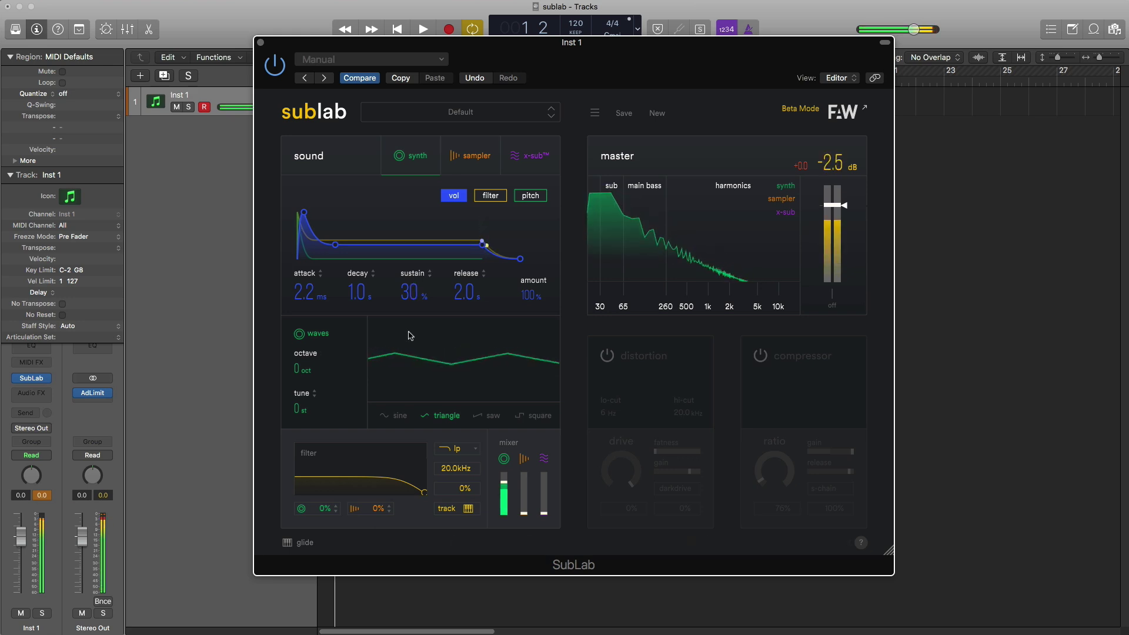
drag(469, 305, 466, 291)
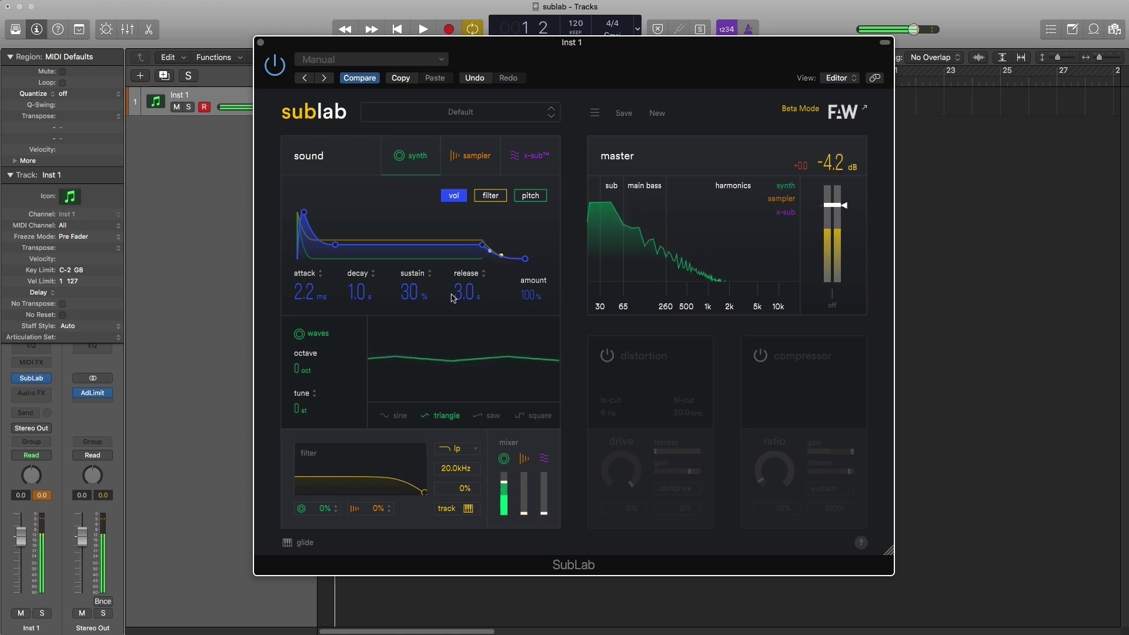
Step: Enable the distortion with 38% of the synth signal, choose the tube type, and reduce the drive to about half
click(607, 356)
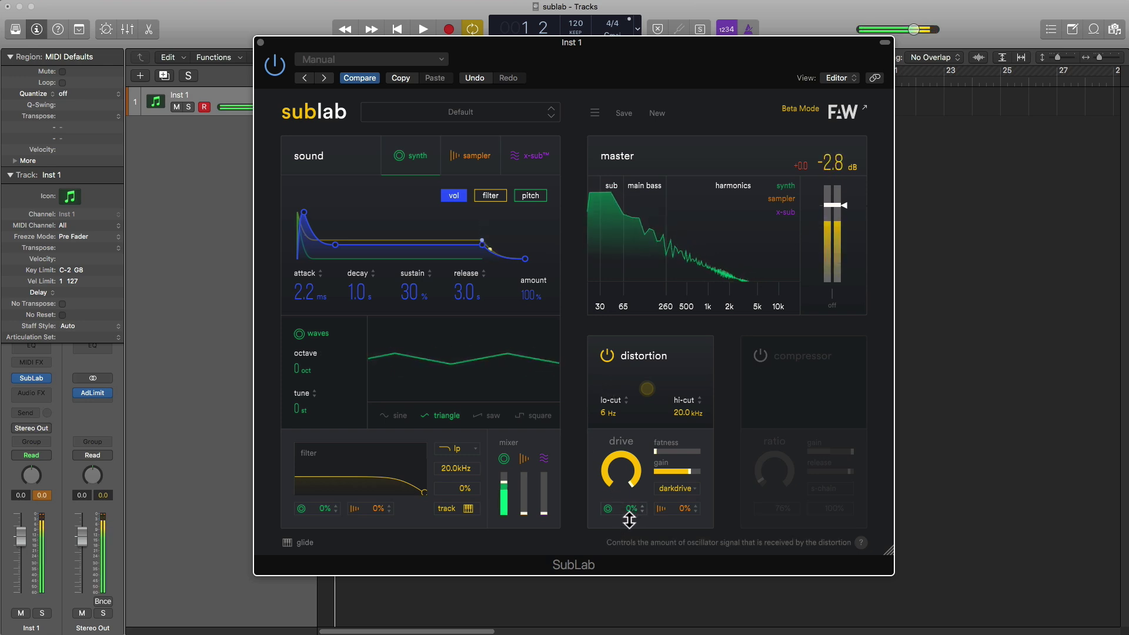
drag(630, 520, 629, 506)
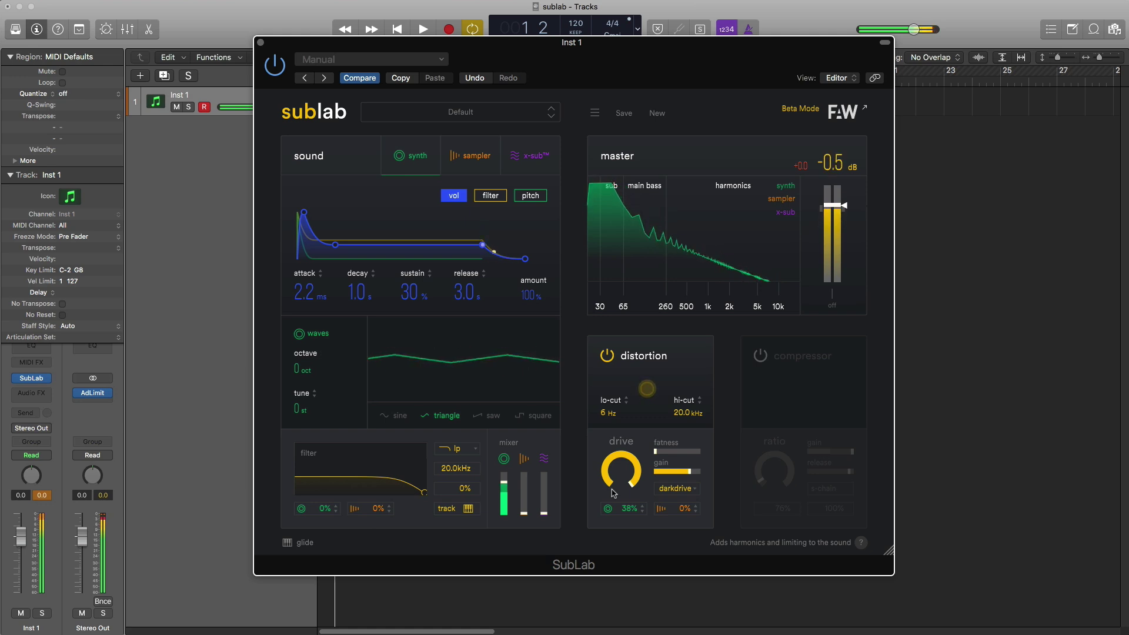
click(684, 493)
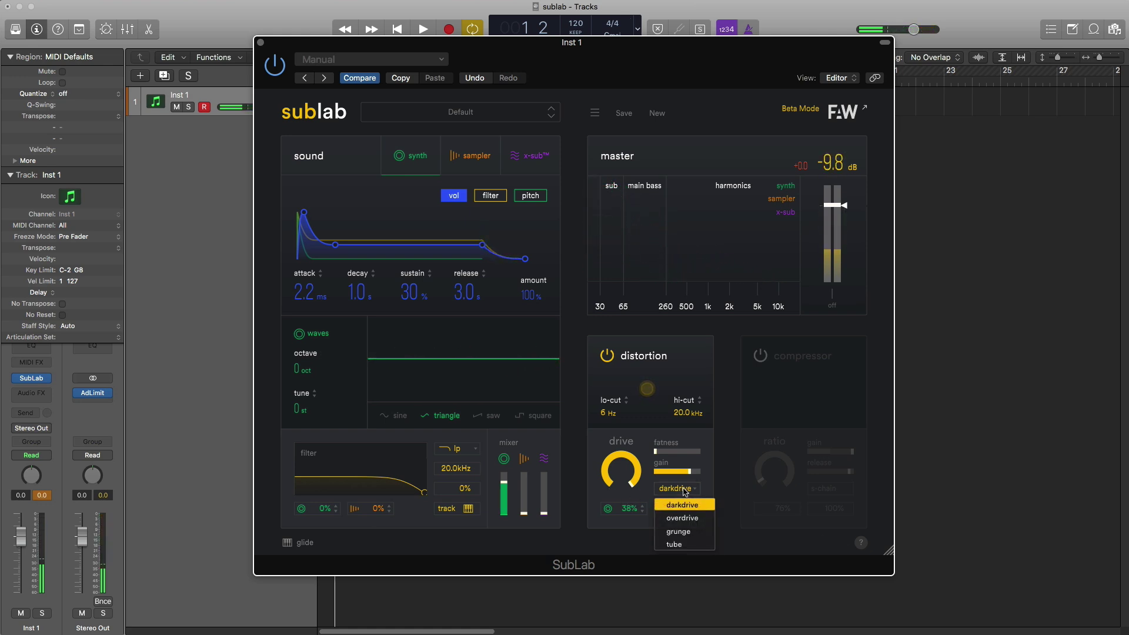
click(673, 546)
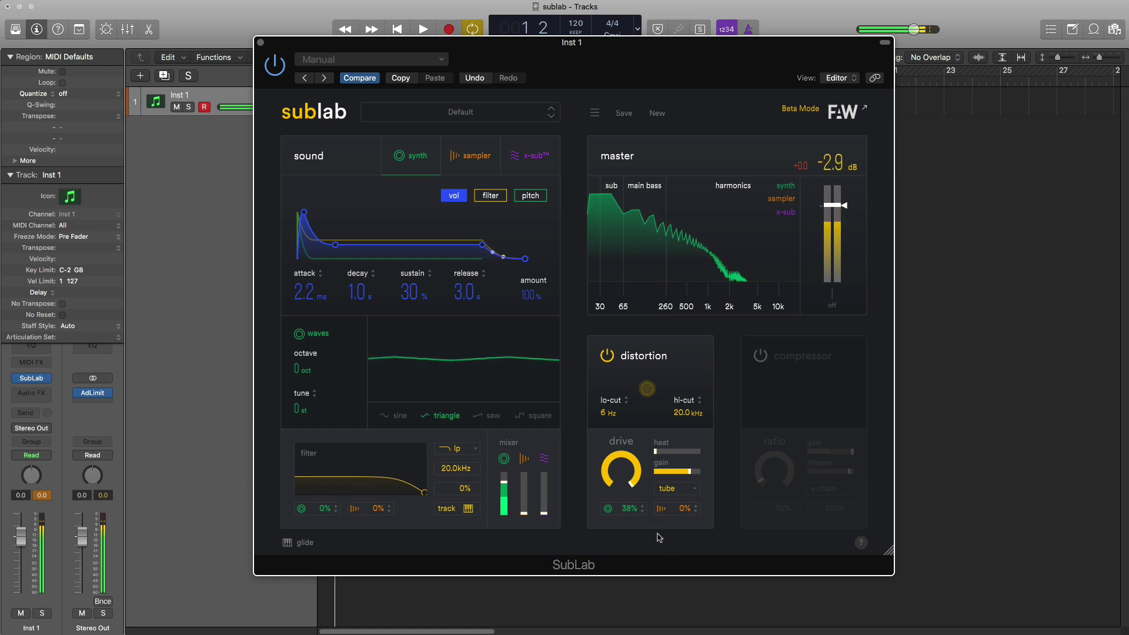
drag(622, 472, 620, 482)
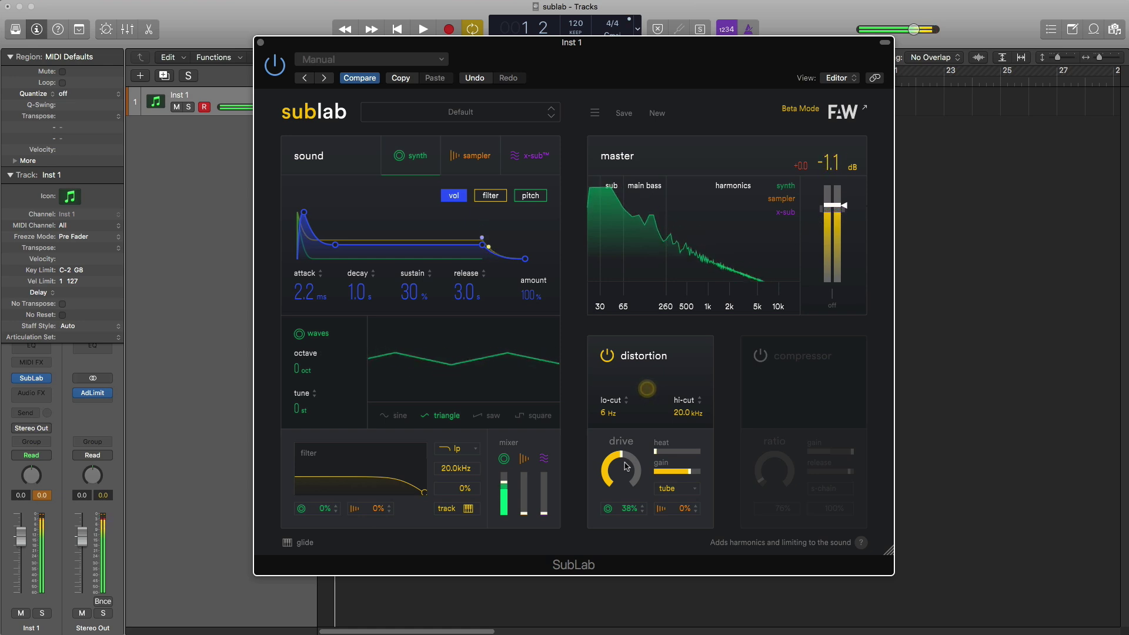
Step: Load TR808-Kick-Attack-Click.wav from the Roland TR808 category into the sampler and raise the sampler volume to match the synth's level
click(471, 162)
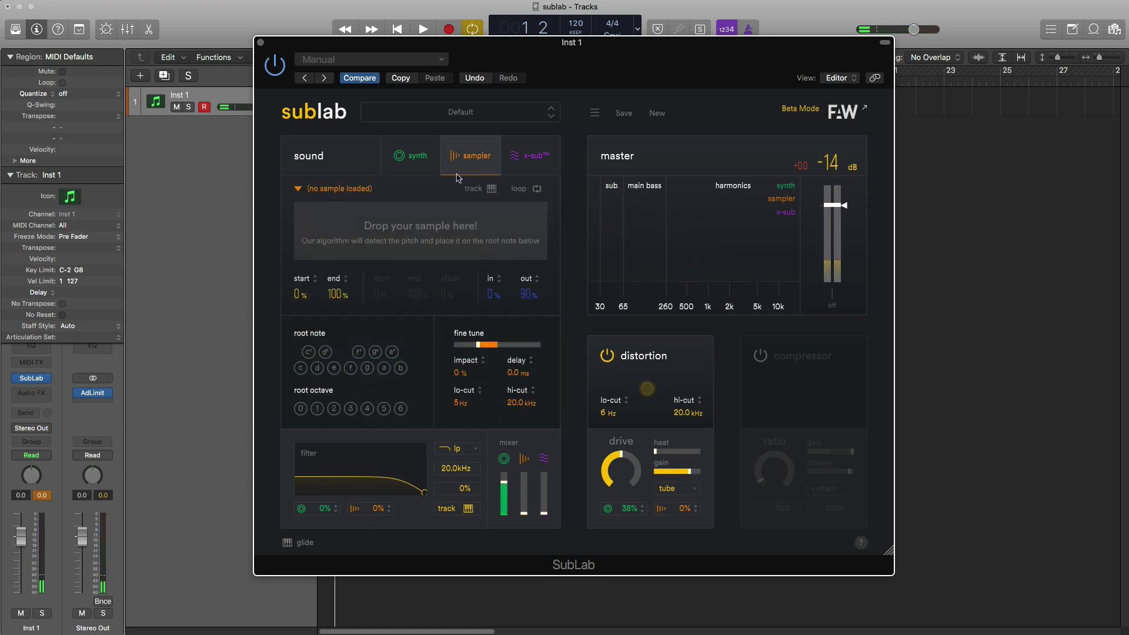
click(330, 189)
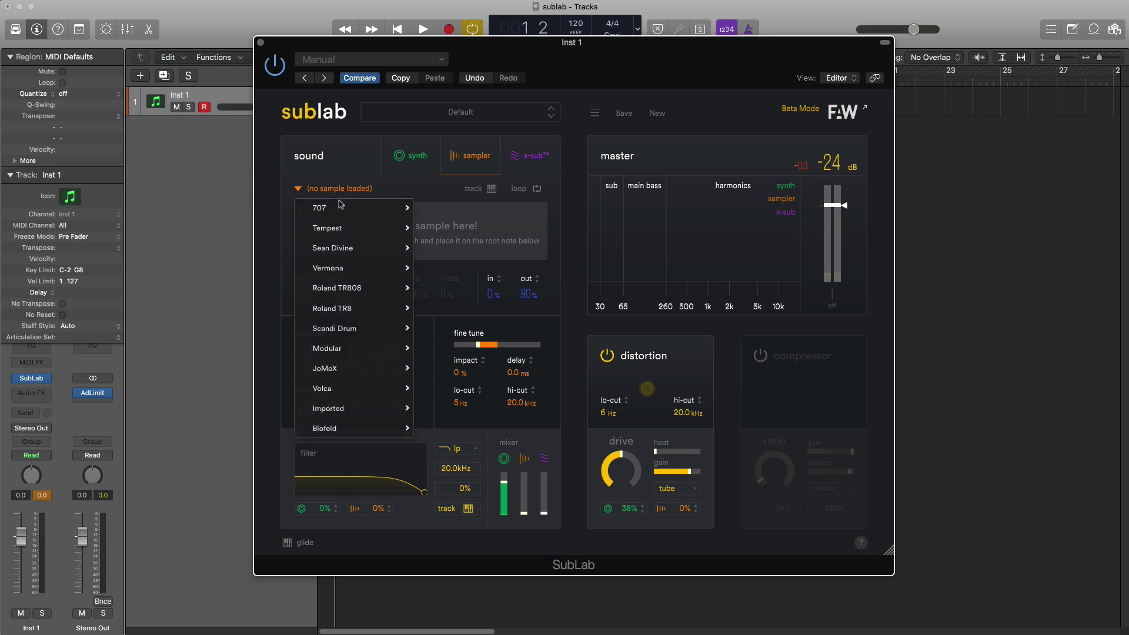
mouse_move(361, 294)
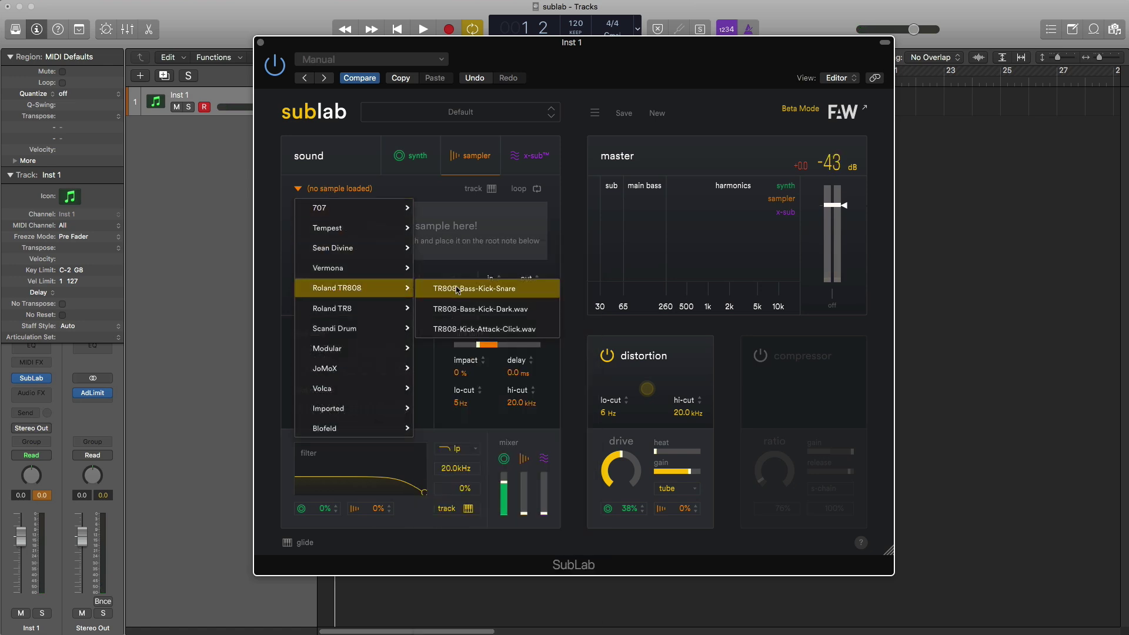
click(479, 330)
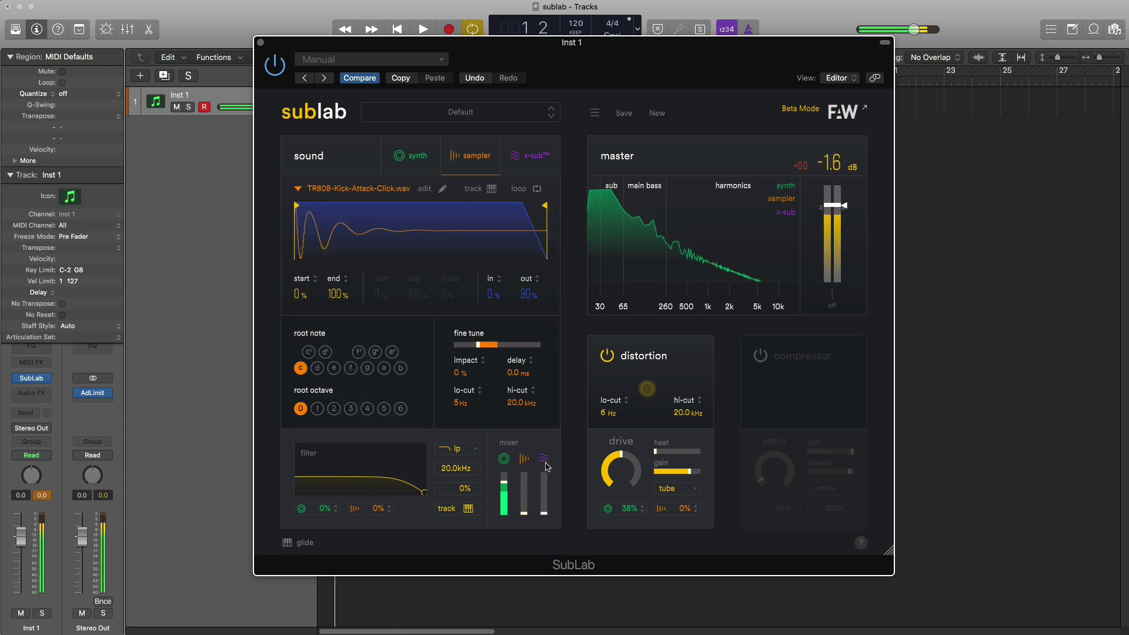
drag(524, 514, 526, 504)
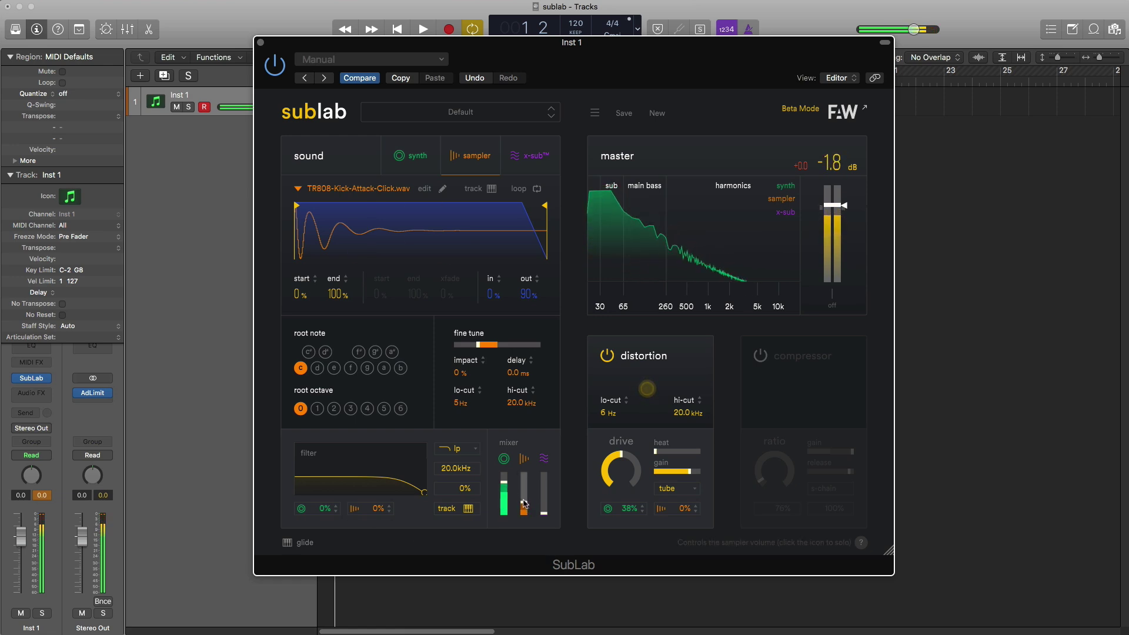
double_click(525, 504)
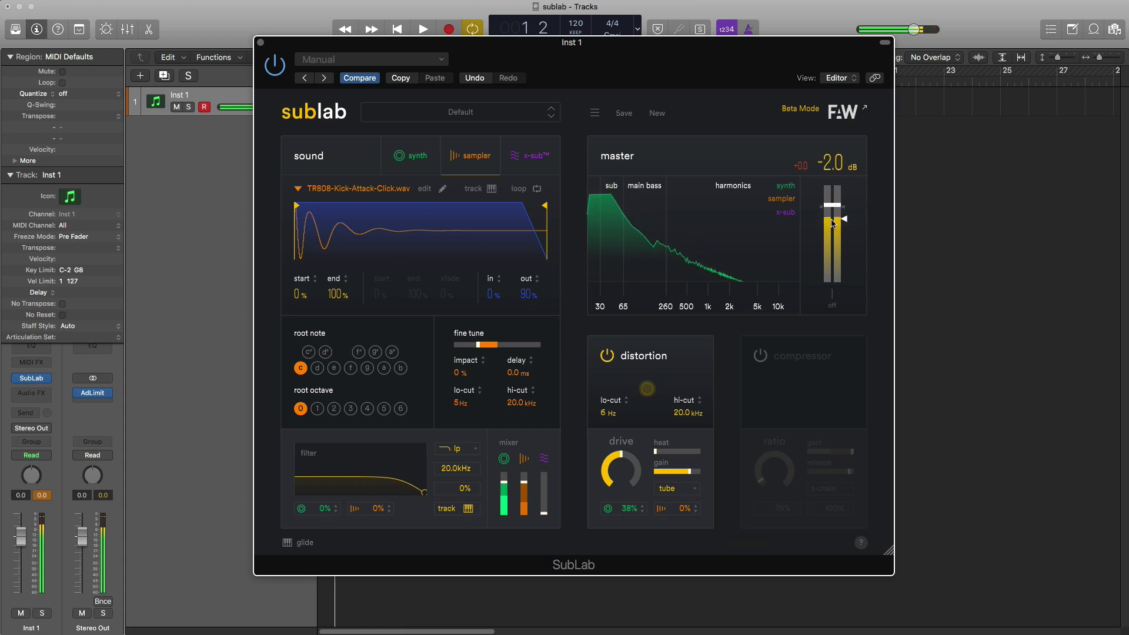
Step: Raise the x-sub lows to about -7.6 dB and bring the x-sub volume up to match the other two sources
click(537, 167)
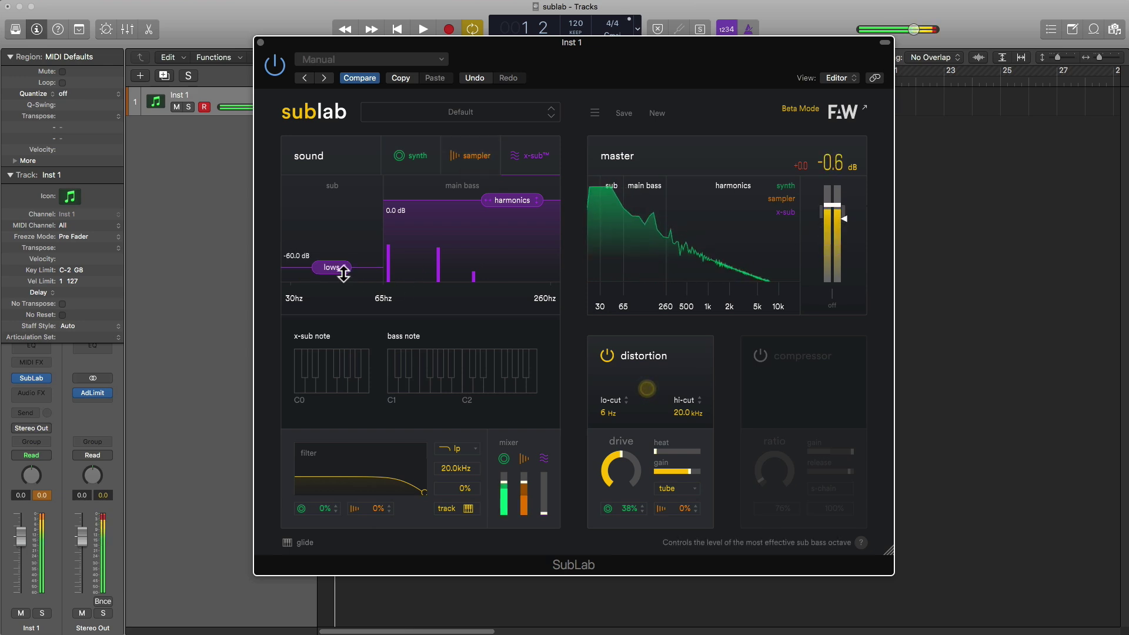
drag(342, 274, 344, 243)
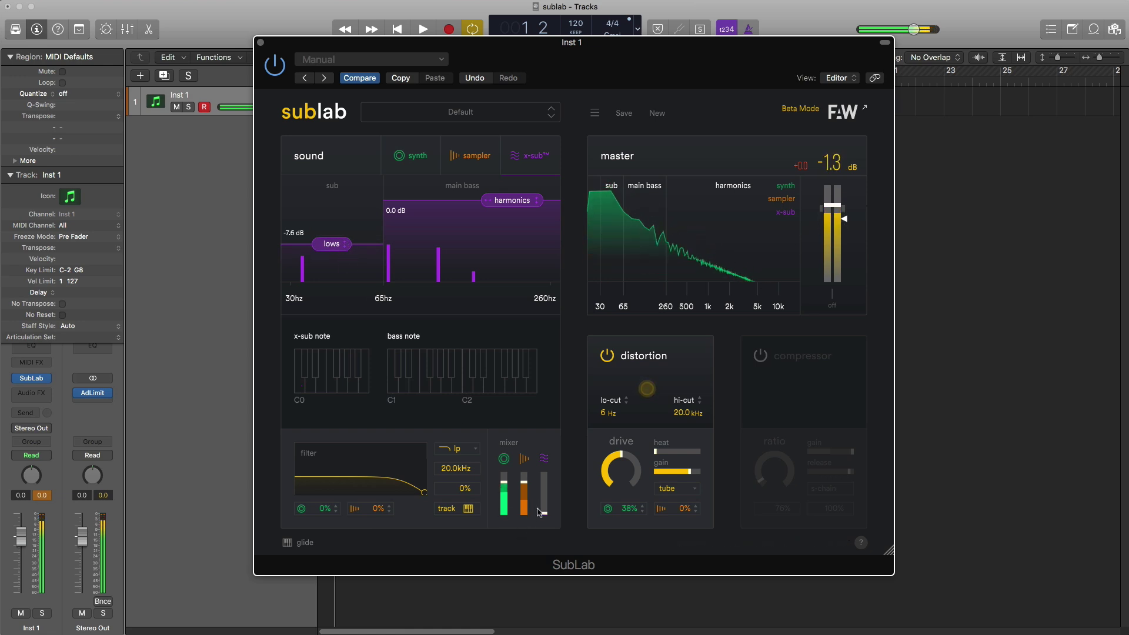
drag(543, 515, 542, 497)
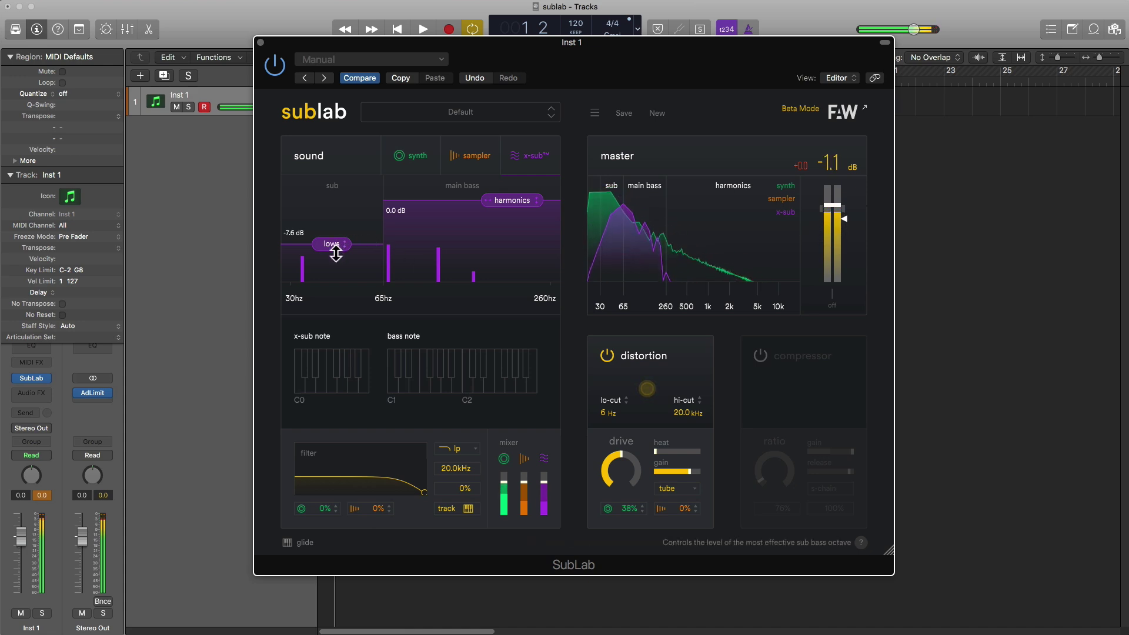
Step: Lower the x-sub lows to about -30.4 dB and the harmonics to about -7.4 dB, shifting the harmonic weighting toward the lower overtones
drag(333, 244, 333, 273)
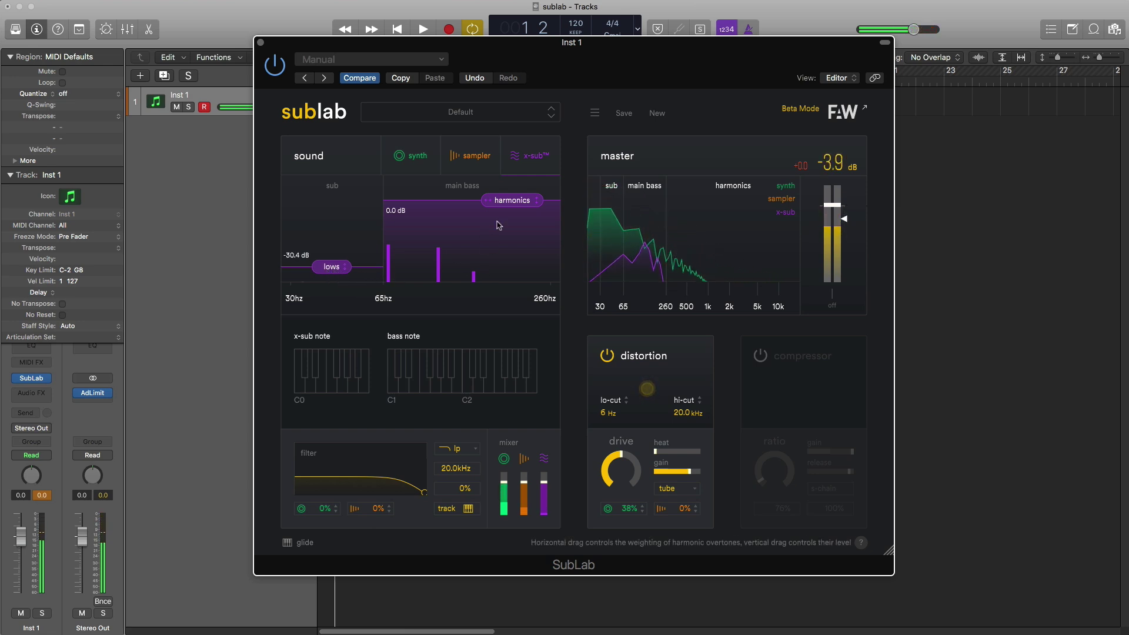
drag(512, 203, 475, 251)
drag(475, 250, 478, 247)
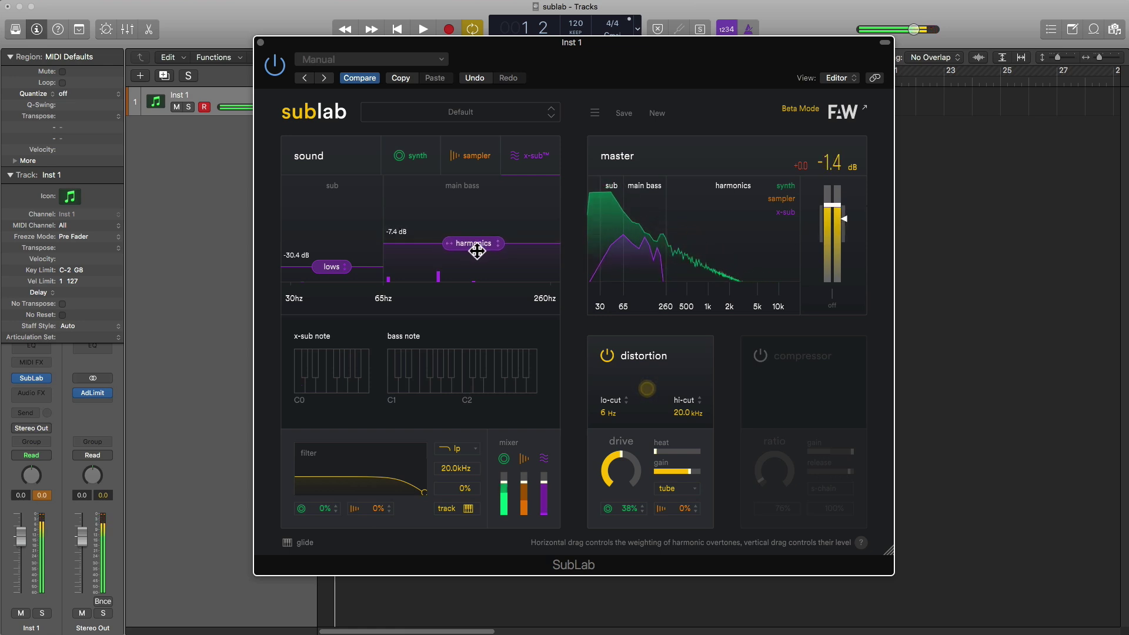